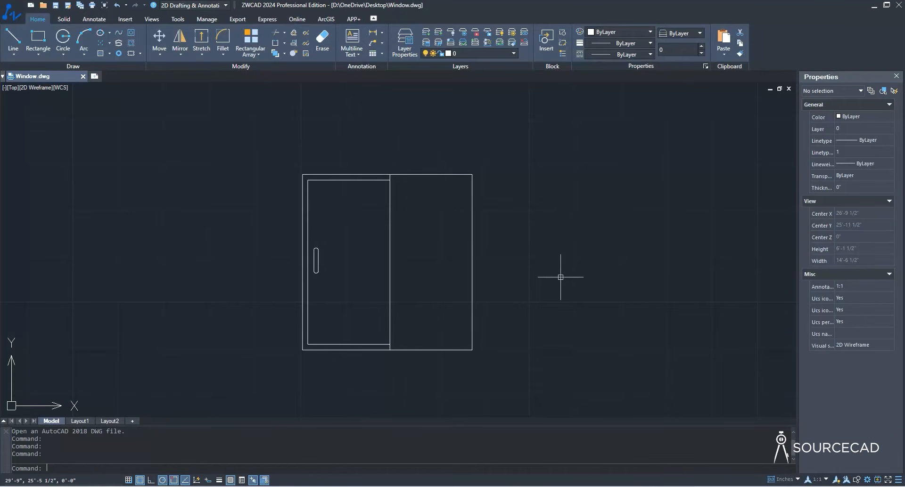
Measure the window's width along its upper edge between the two outer corners.
type("DI")
key("Return")
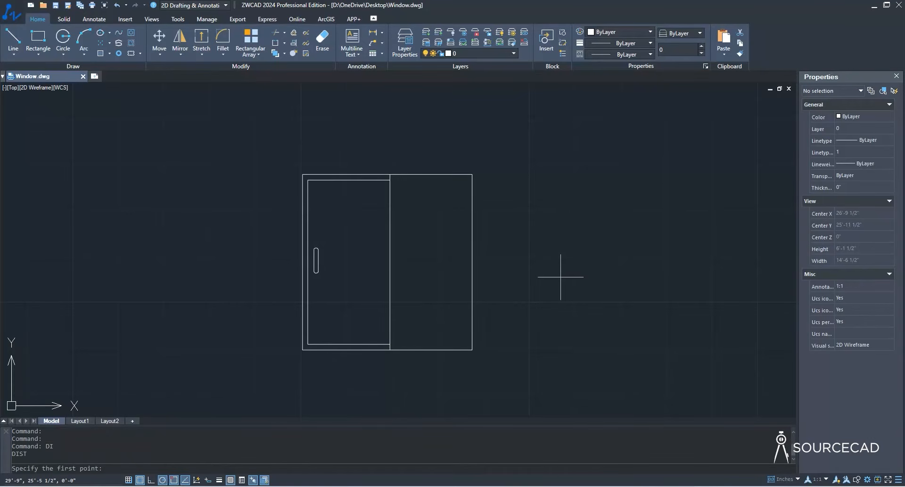
left_click(302, 175)
left_click(471, 176)
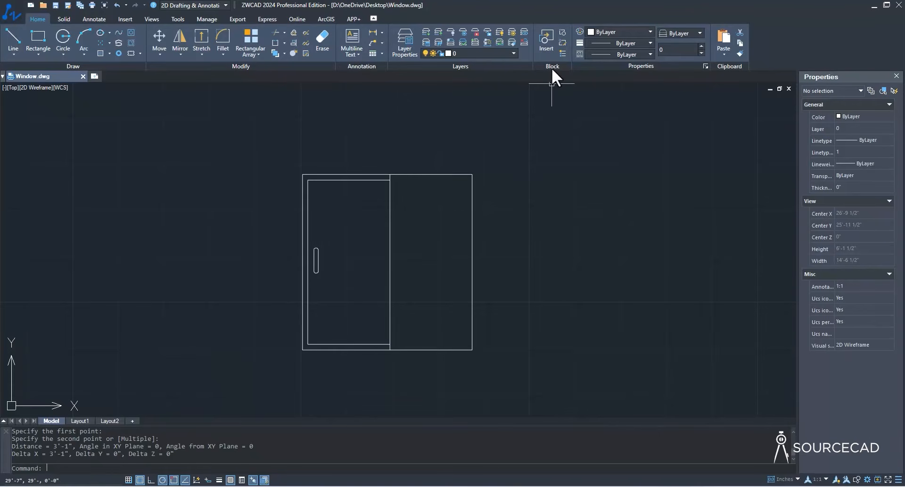
Start a block definition named Window-flexi with its base point at the window's lower-left corner.
left_click(563, 32)
type("Window")
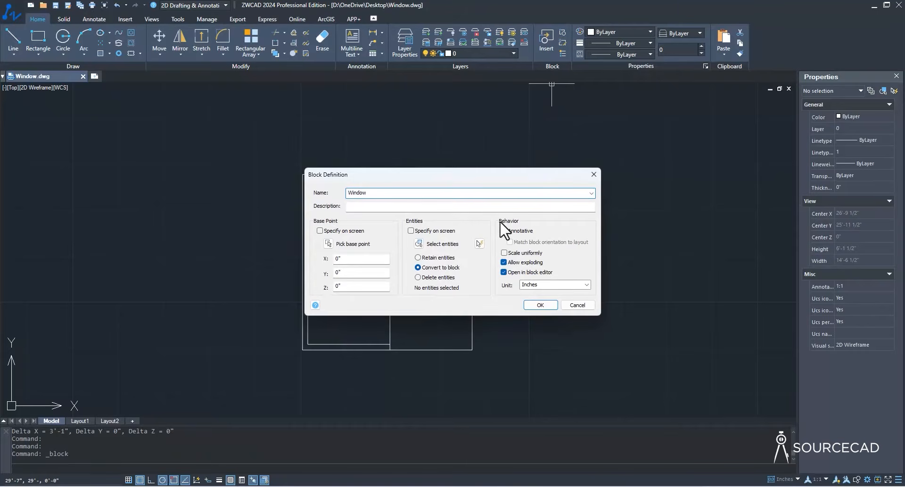
type("-flexi")
left_click(328, 243)
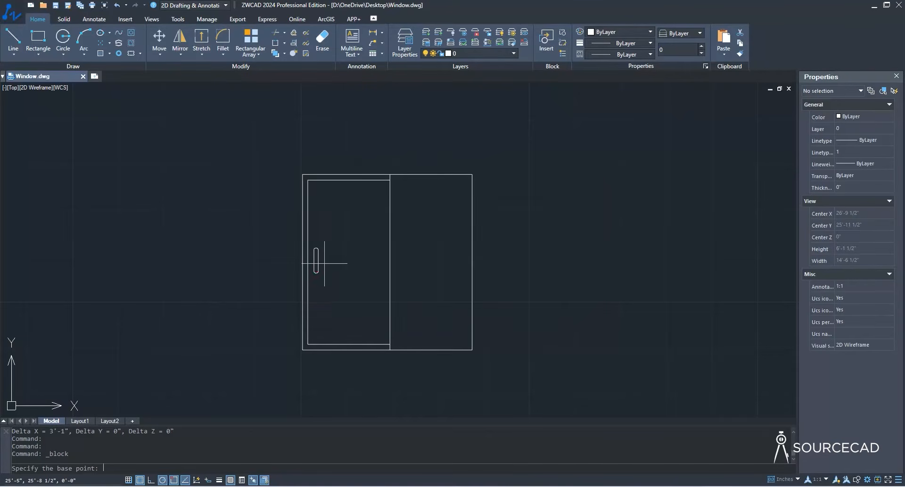
left_click(302, 350)
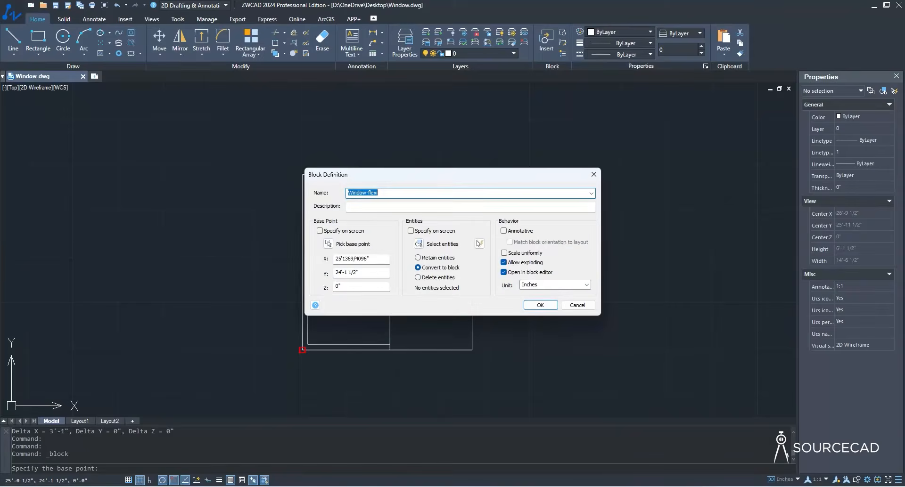
Include all of the window's geometry in the block and create it, opening it in the block editor.
left_click(419, 244)
left_click(504, 374)
left_click(287, 167)
key("Return")
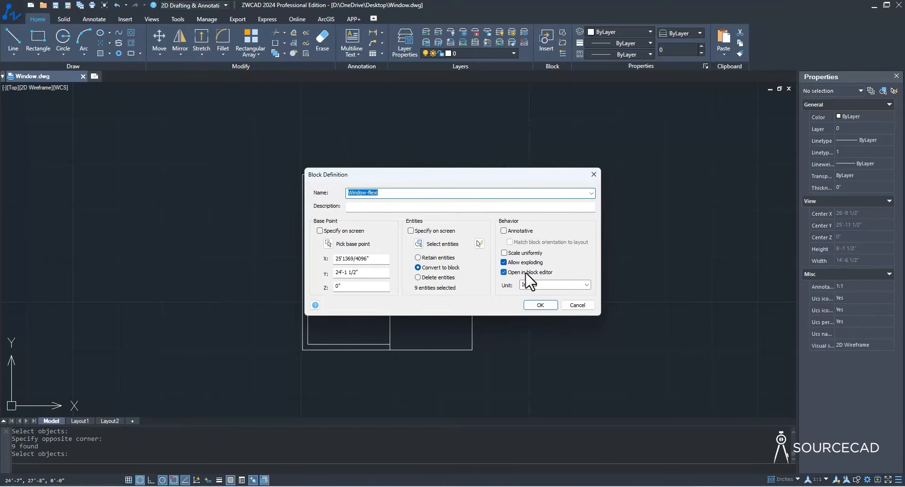
left_click(540, 305)
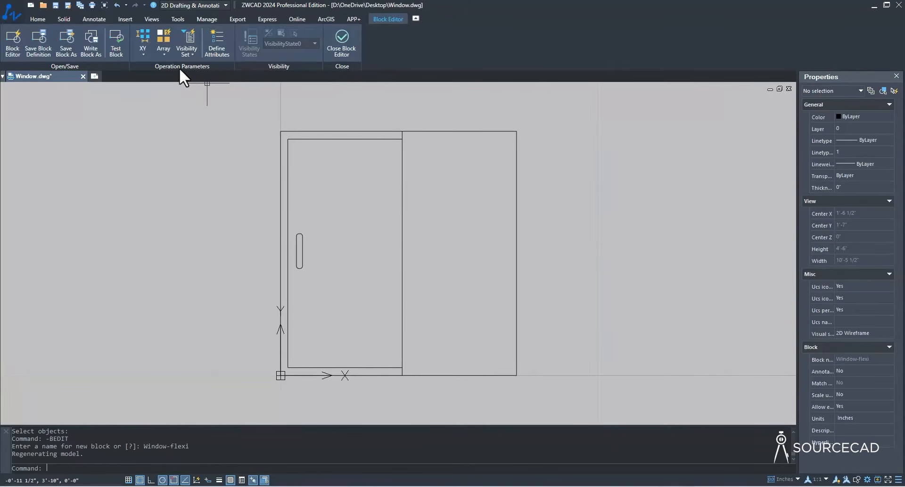
Add a linear parameter from the window's lower-left to lower-right corner, with its label below the bottom edge.
left_click(143, 54)
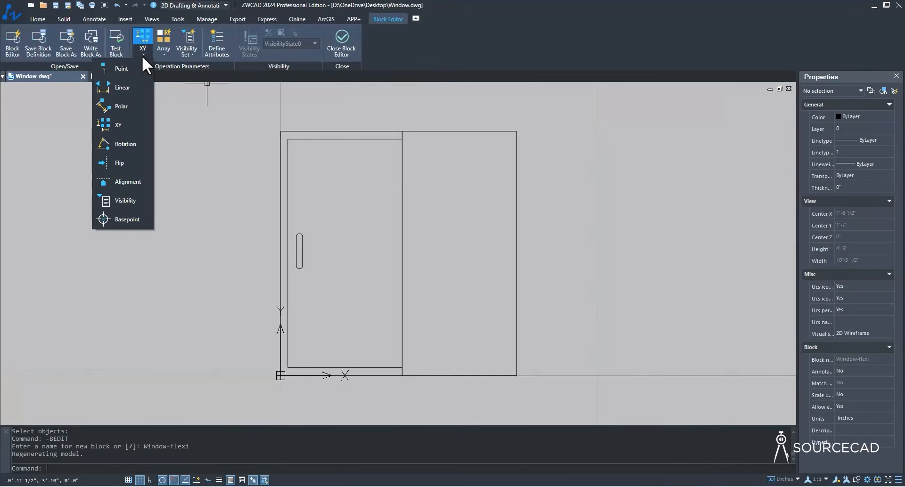
left_click(129, 89)
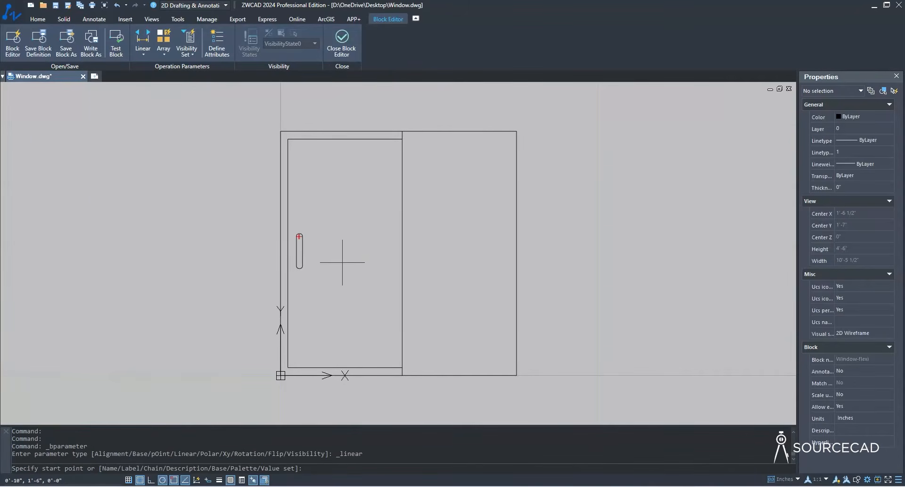
middle_click_drag(343, 264, 346, 237)
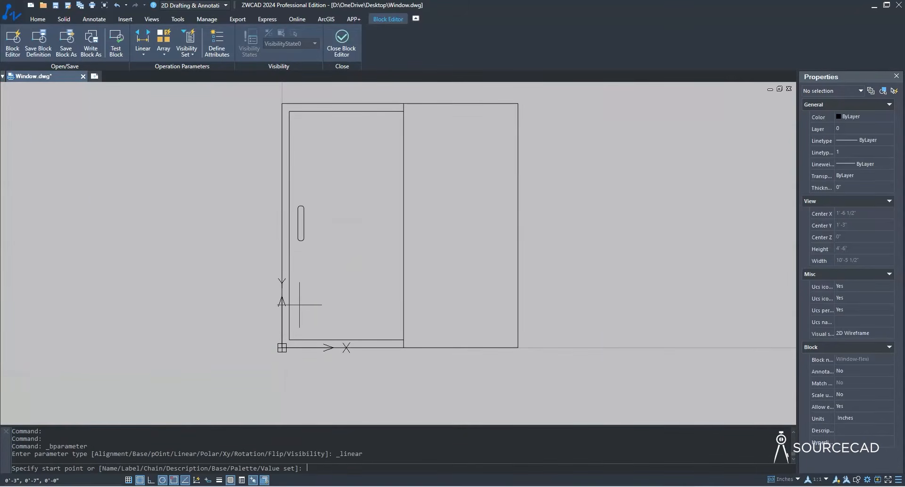
left_click(282, 347)
left_click(518, 347)
left_click(495, 383)
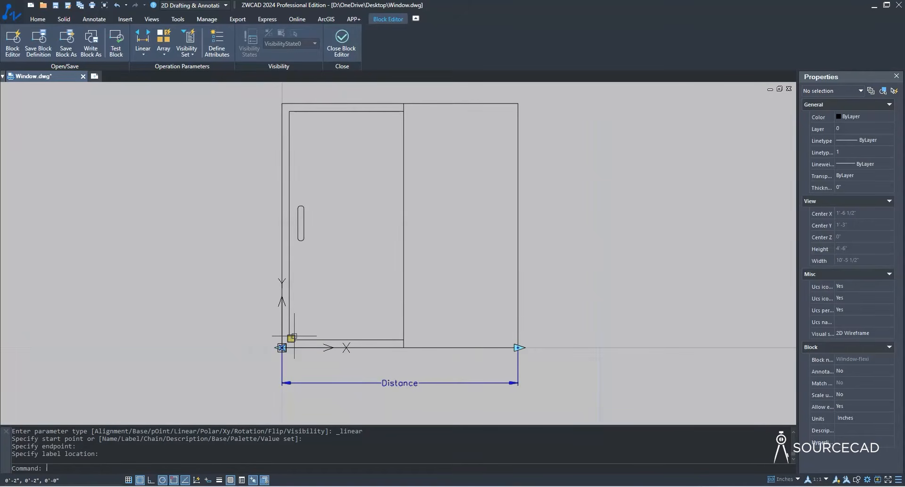
Add a Stretch action to the linear parameter's start point, with the frame and selected objects covering the window's left part including the handle.
left_click(164, 53)
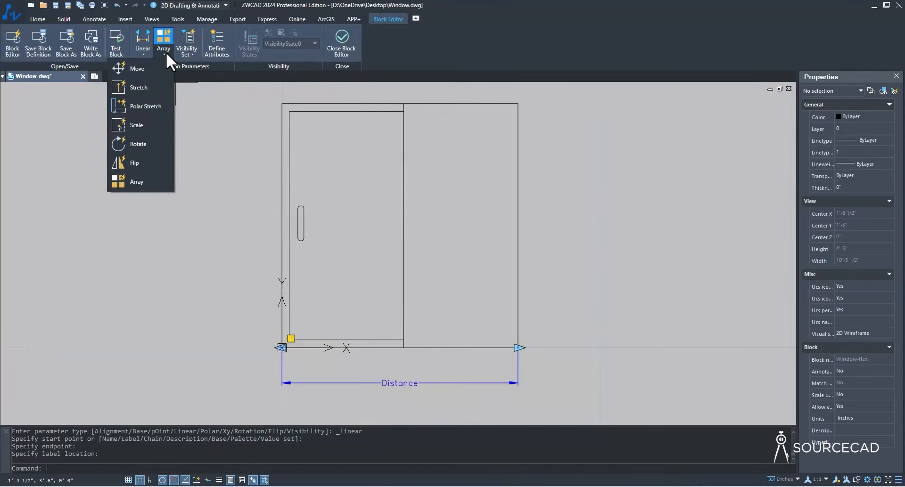
left_click(132, 89)
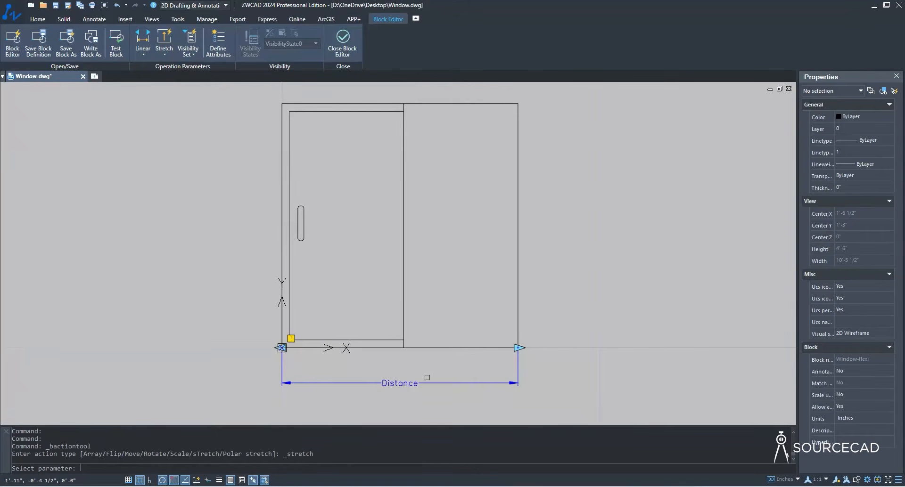
left_click(407, 383)
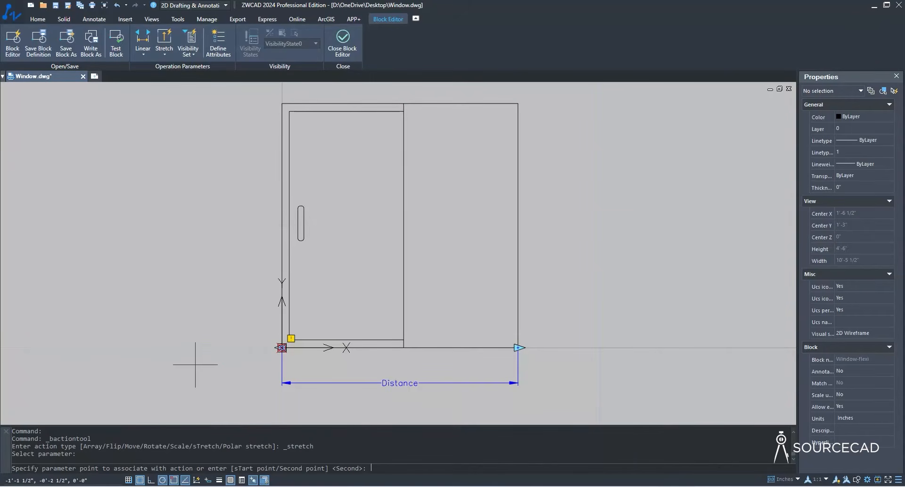
left_click(282, 348)
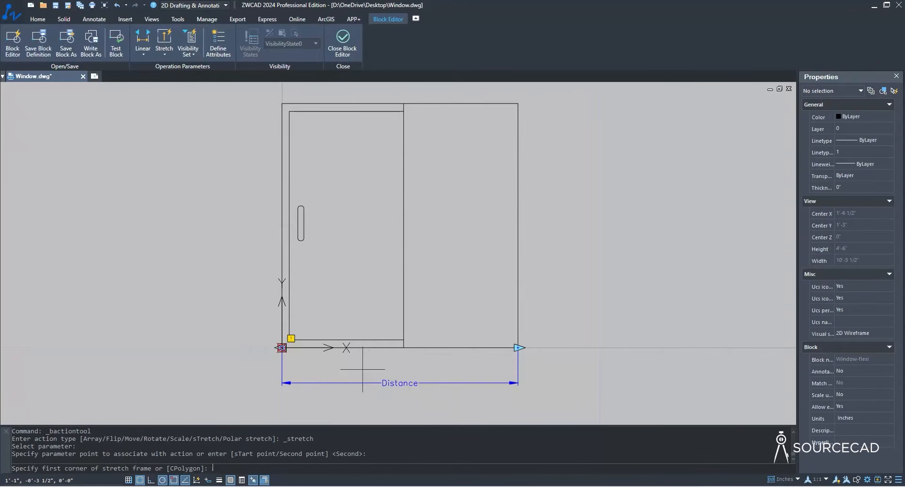
left_click(360, 397)
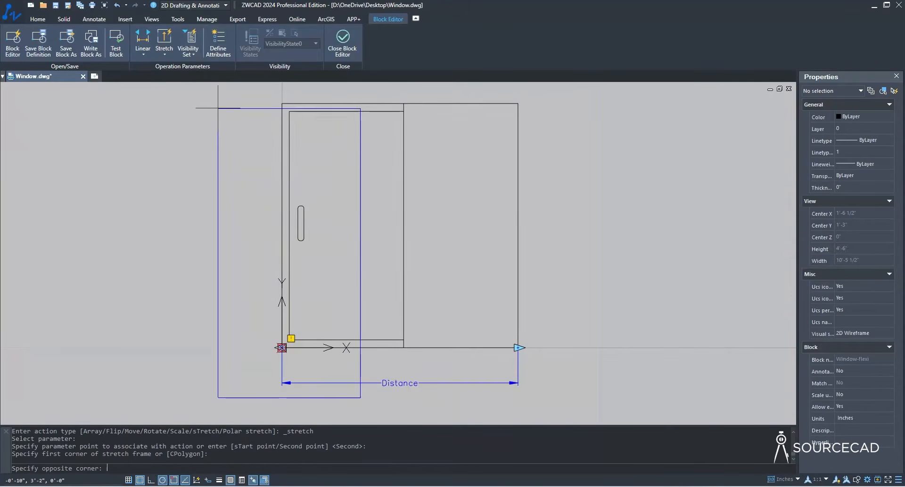
left_click(217, 88)
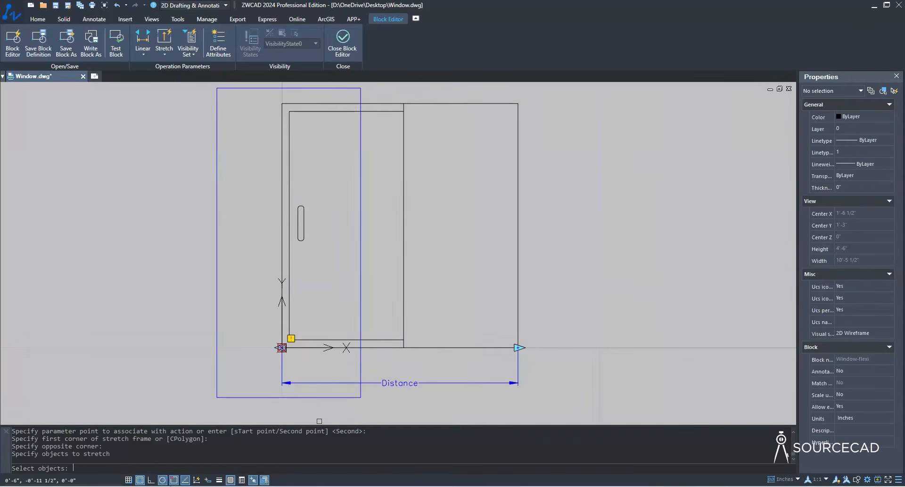
left_click(374, 401)
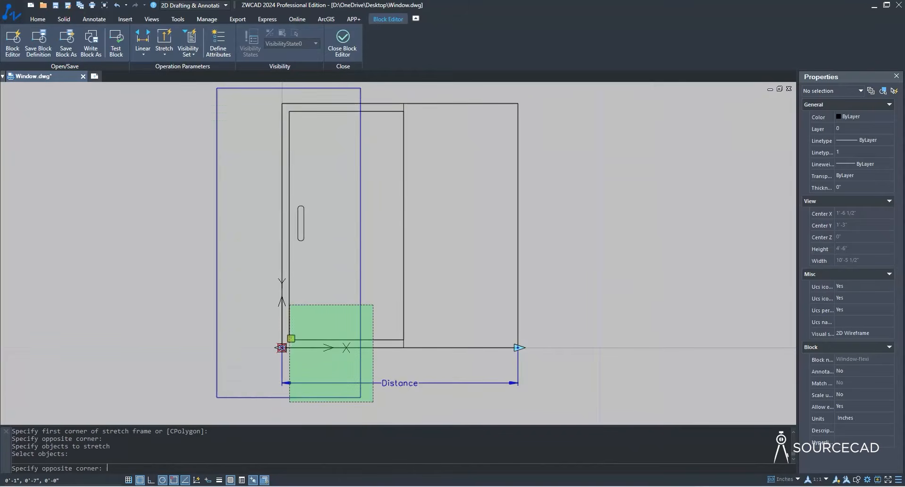
left_click(184, 91)
key("Return")
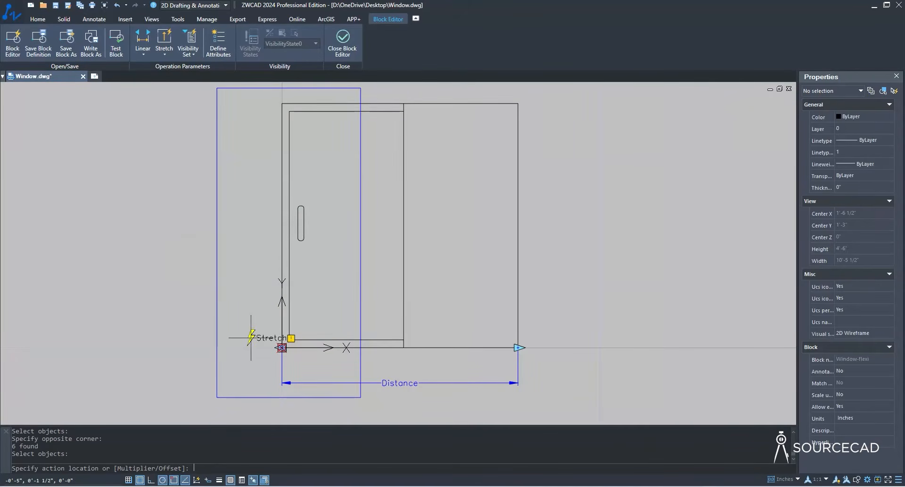
left_click(236, 367)
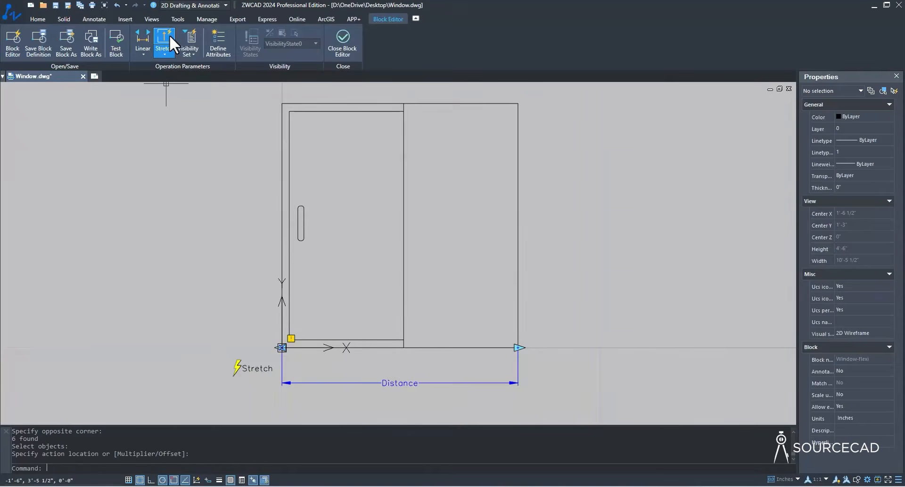
Add a second Stretch action to the linear parameter's end point, with the frame and selected objects covering the window's right part.
left_click(139, 53)
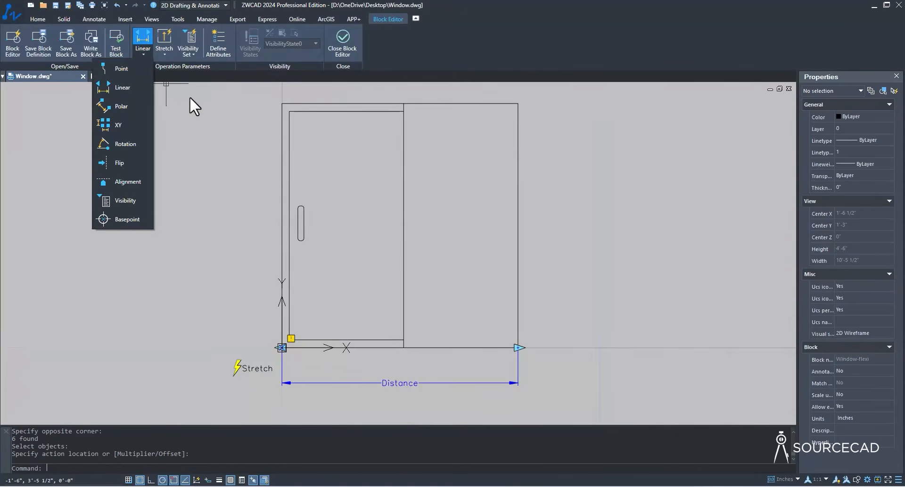
left_click(164, 38)
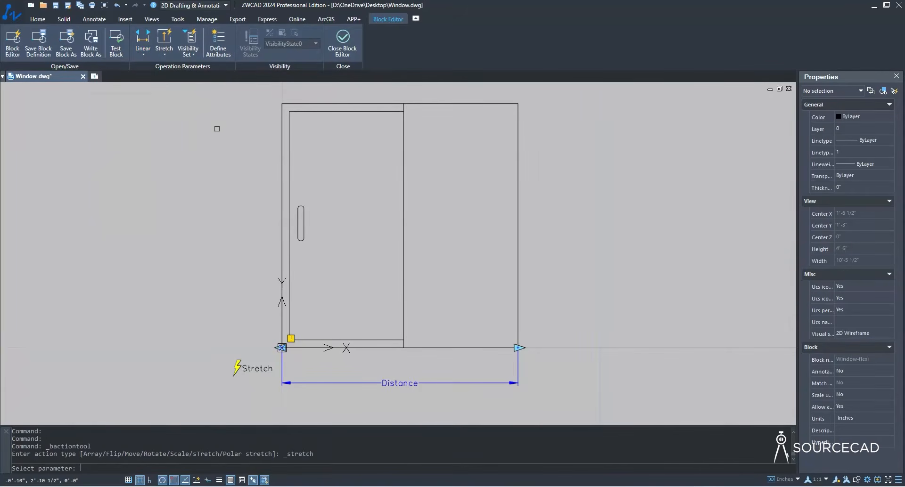
left_click(383, 382)
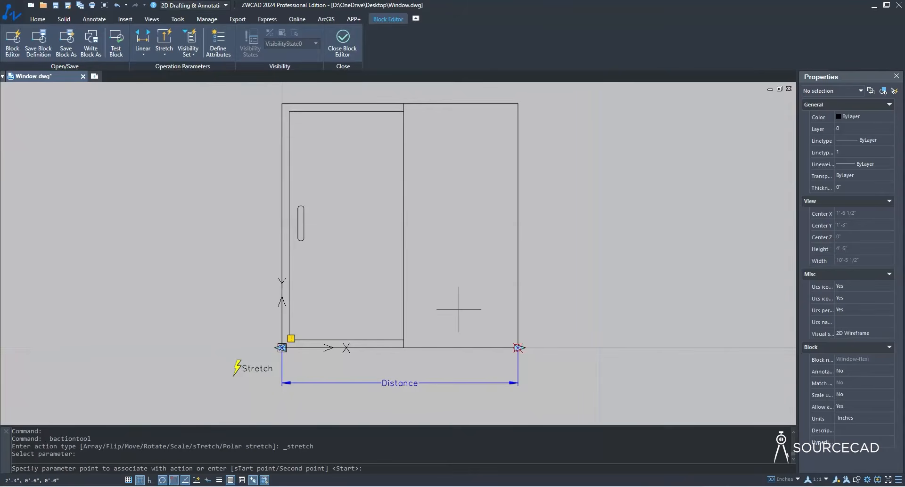
left_click(518, 348)
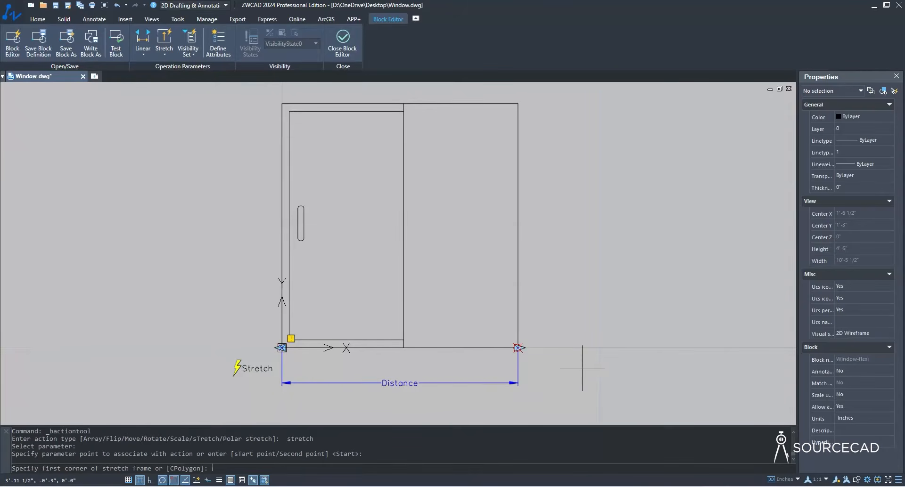
left_click(575, 396)
left_click(442, 92)
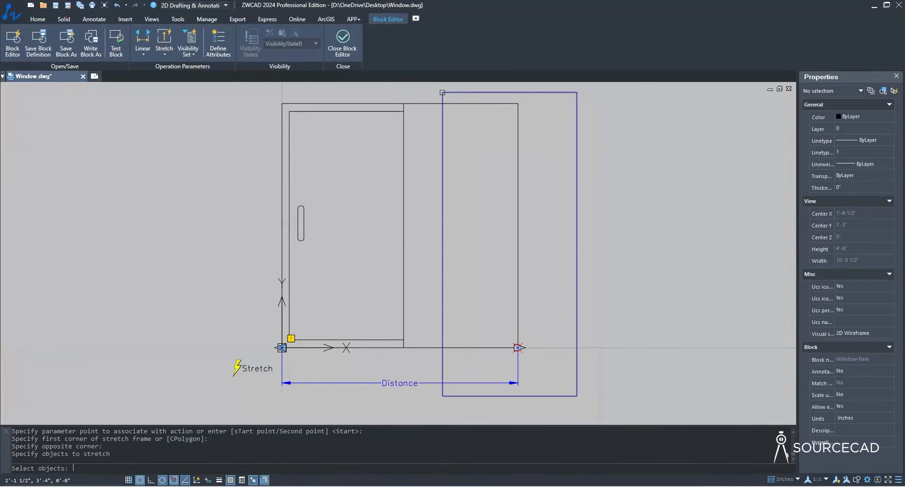
left_click(607, 409)
left_click(430, 87)
key("Return")
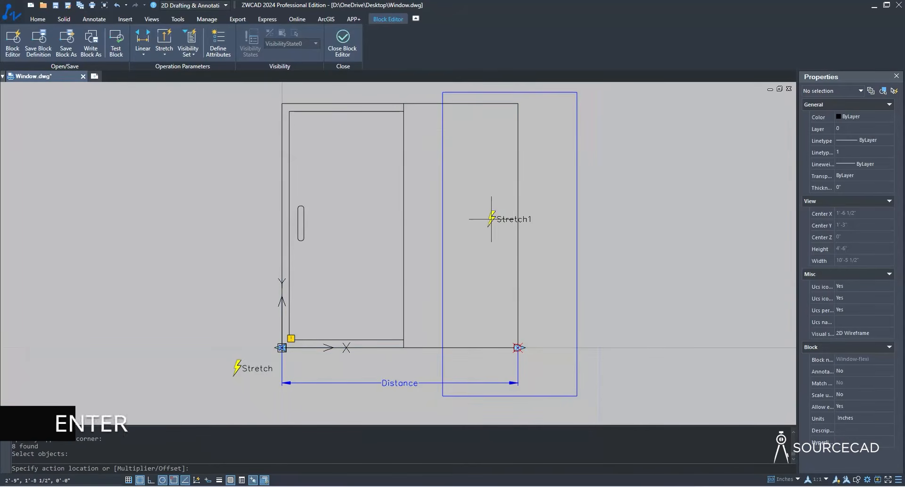
left_click(533, 367)
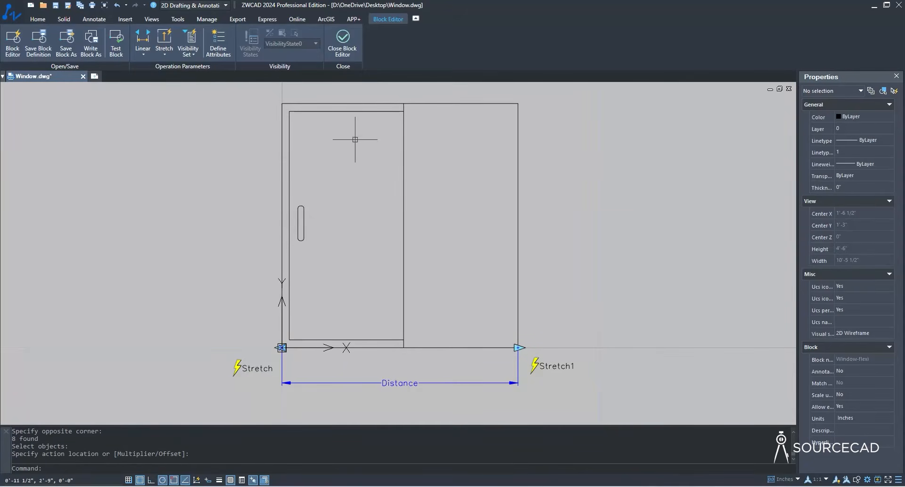
Save the block changes, close the block editor and stretch the window block outward on both sides to about 4'-3 1/2" wide.
left_click(342, 42)
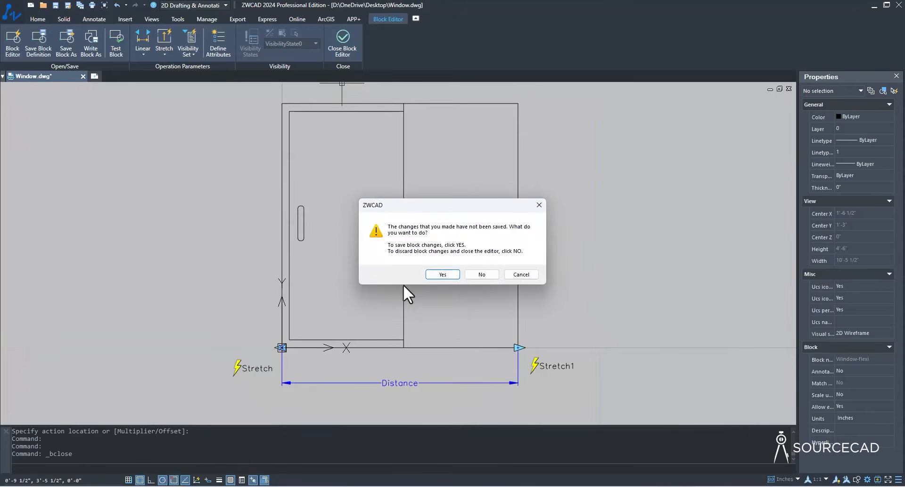
left_click(453, 274)
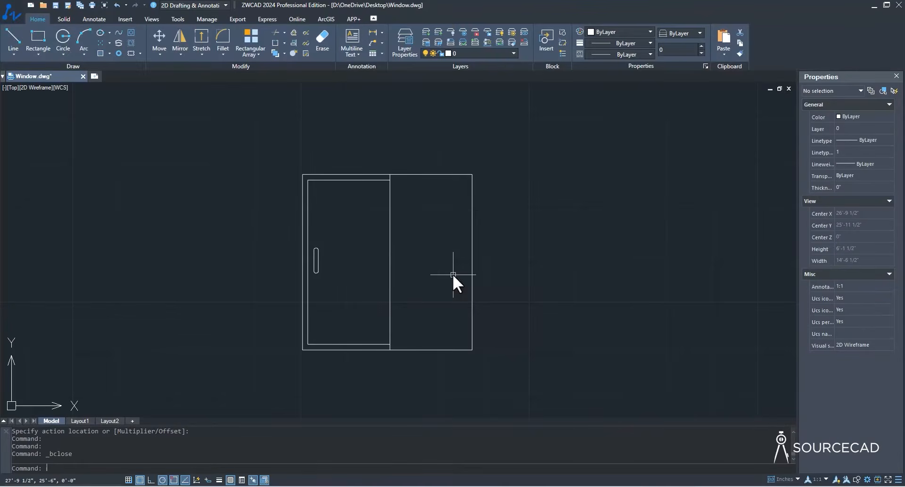
left_click(302, 350)
left_click(244, 350)
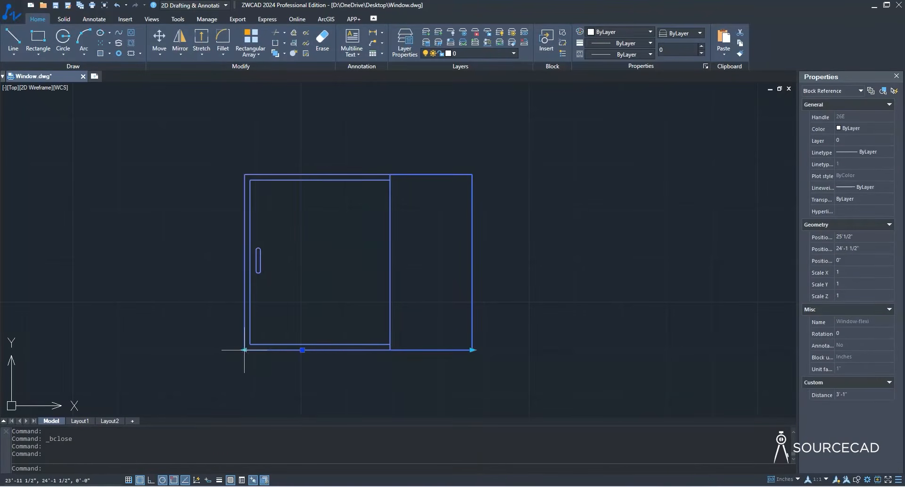
left_click(473, 350)
left_click(523, 351)
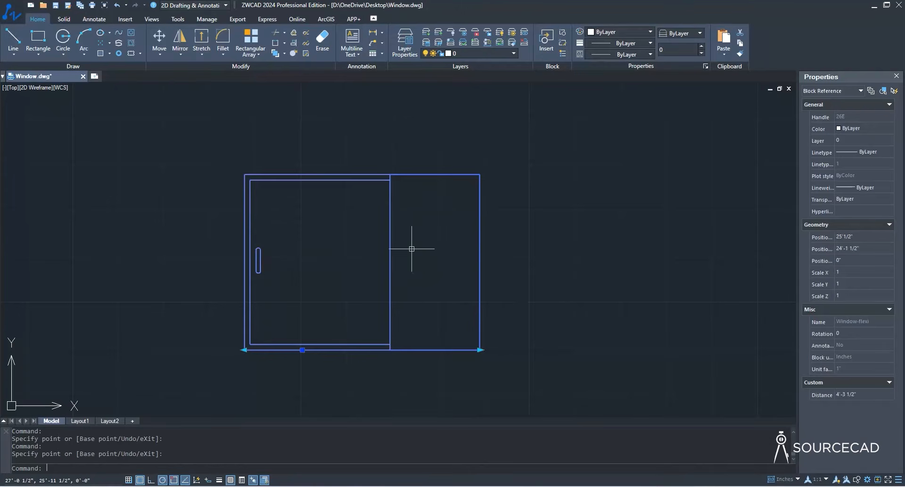
Reopen the window block in the block editor and set the linear parameter's base location to Midpoint.
right_click(337, 242)
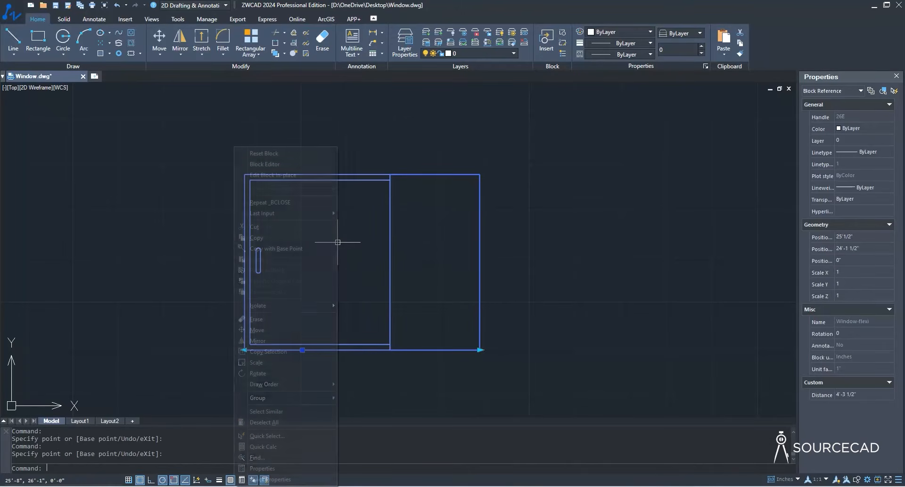
left_click(283, 163)
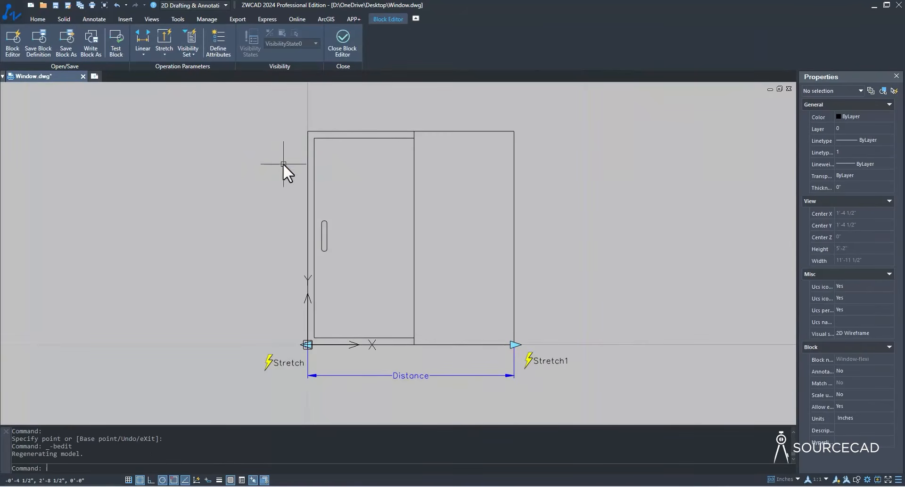
left_click(404, 377)
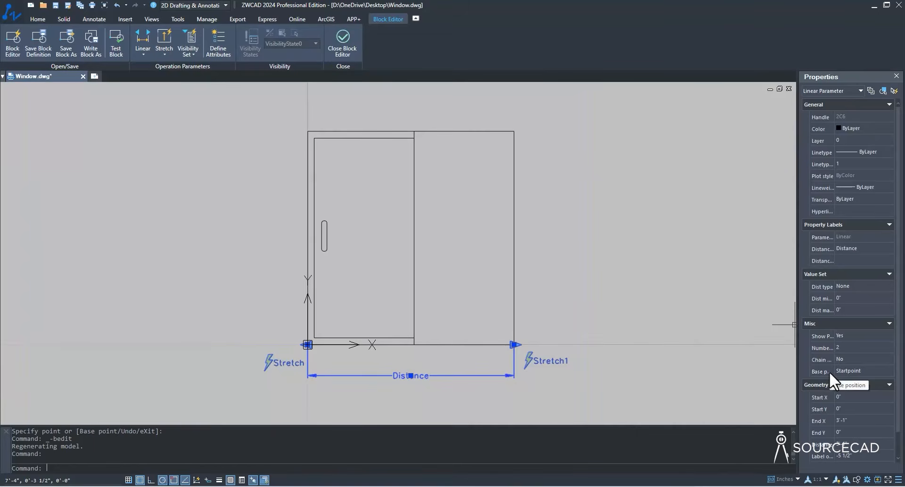
left_click(861, 371)
left_click(864, 388)
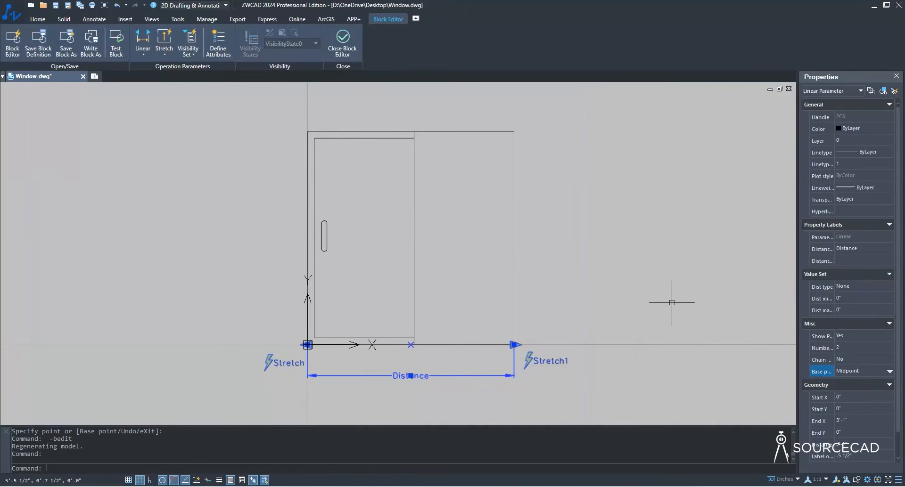
Save the block changes, close the block editor and stretch the window block symmetrically to about 2'-11 1/2" wide.
left_click(343, 40)
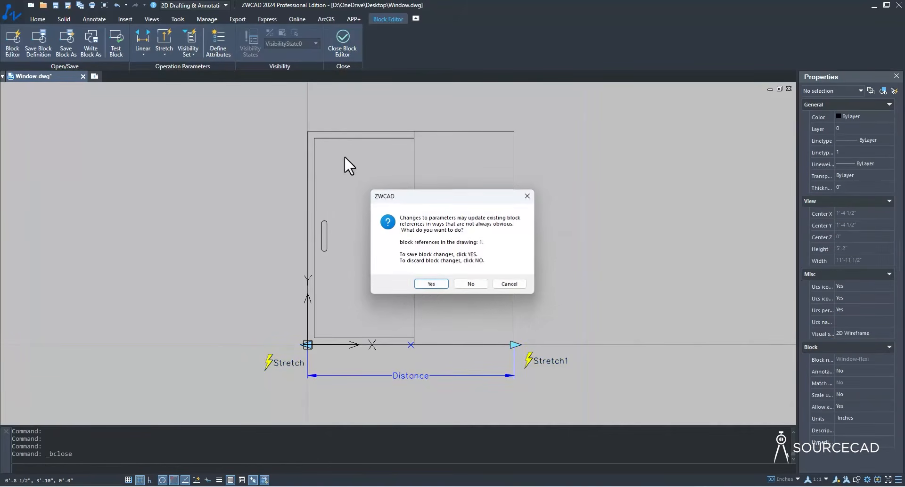
left_click(430, 284)
left_click(389, 244)
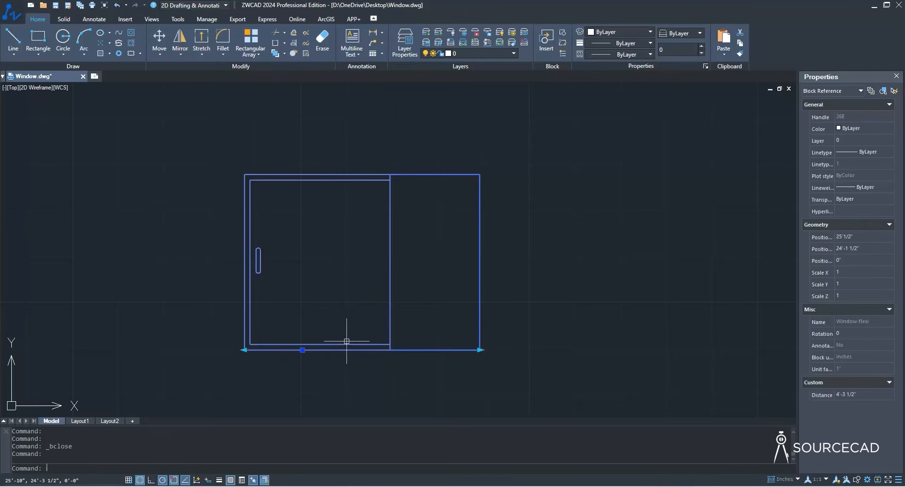
left_click(480, 350)
left_click(444, 351)
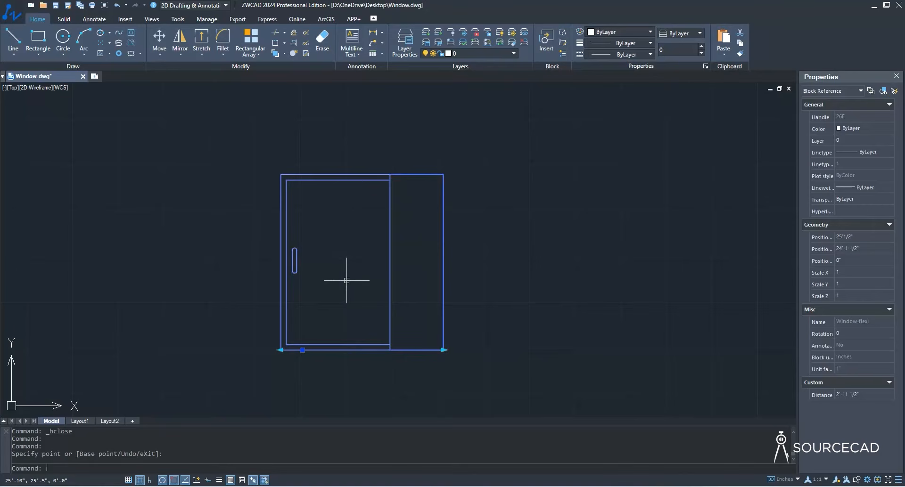
Reset the window block and test its symmetric stretch at widths of about 4'-11" and 2'-6".
right_click(347, 230)
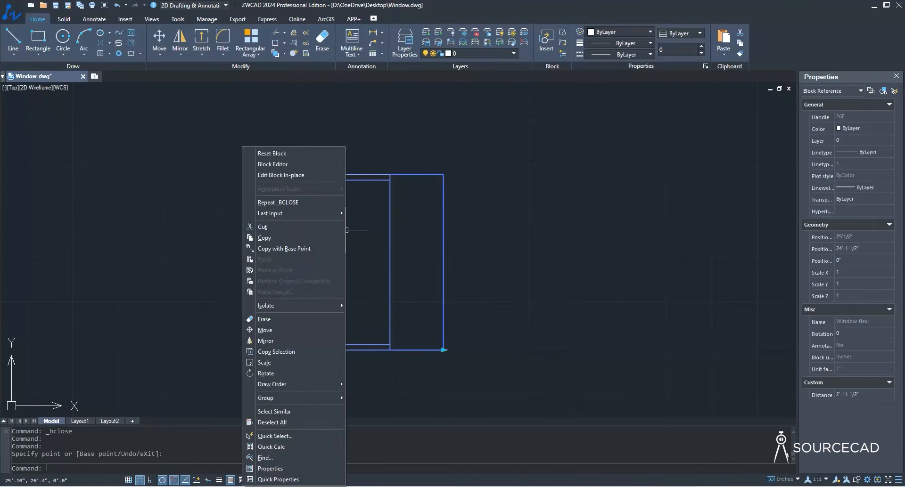
left_click(280, 152)
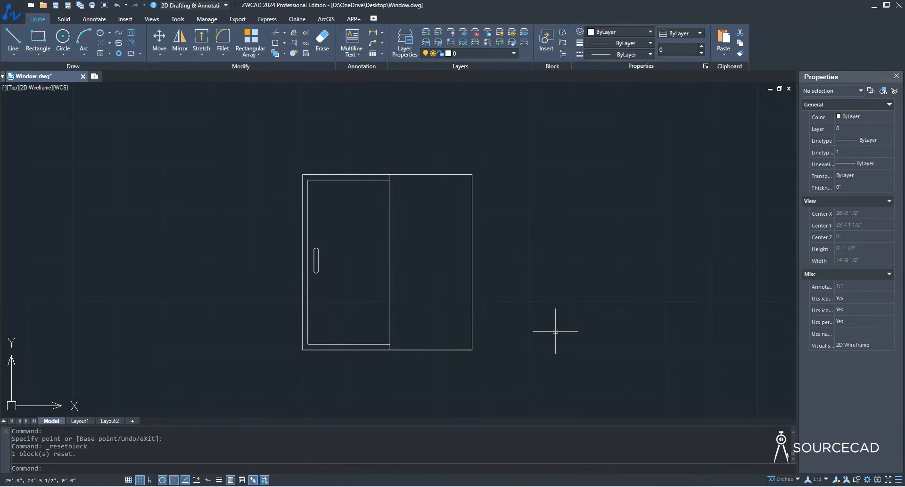
left_click(472, 240)
left_click(471, 350)
left_click(521, 350)
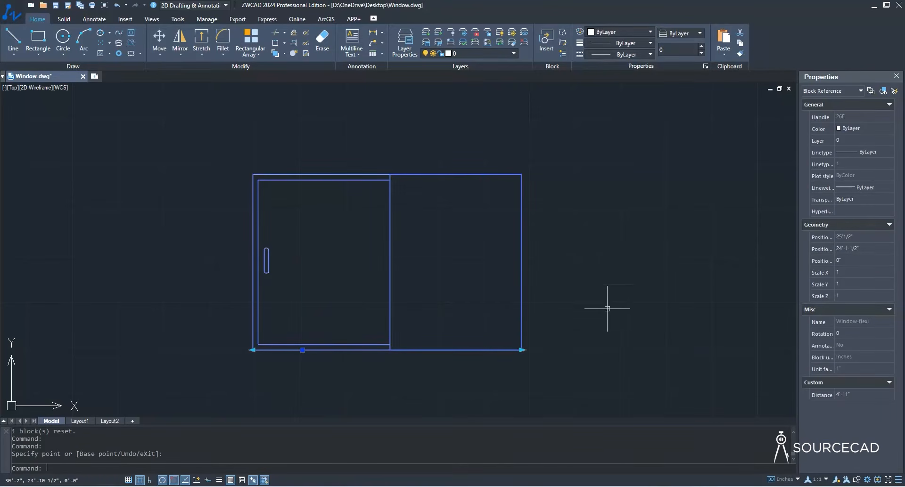
left_click(521, 350)
left_click(456, 350)
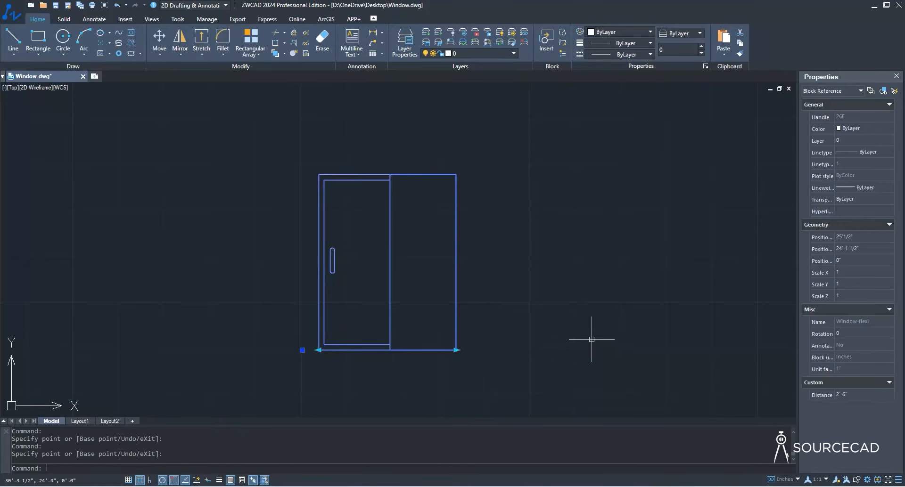
Reopen the window block in the block editor and set the linear parameter's distance type to List.
right_click(413, 225)
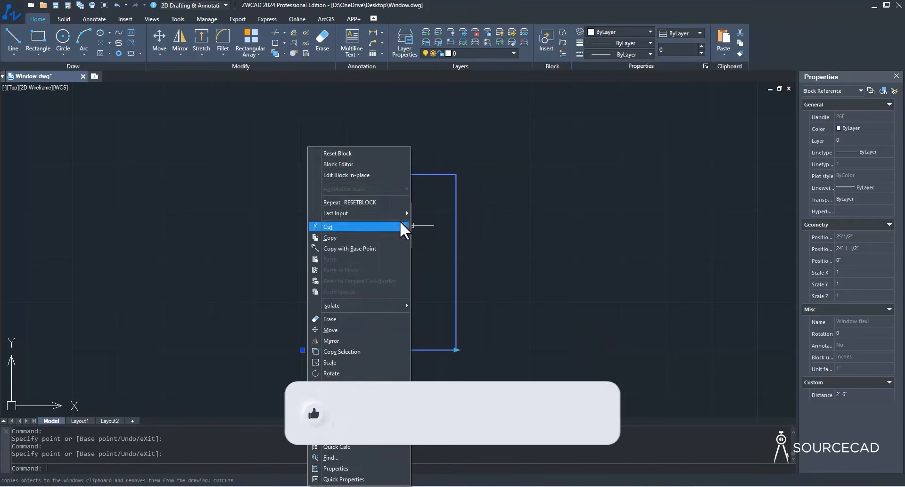
left_click(342, 165)
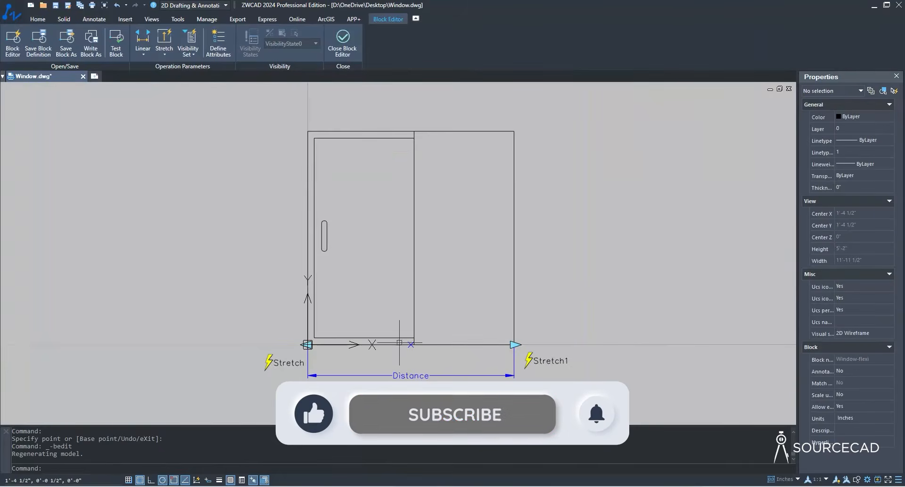
left_click(410, 376)
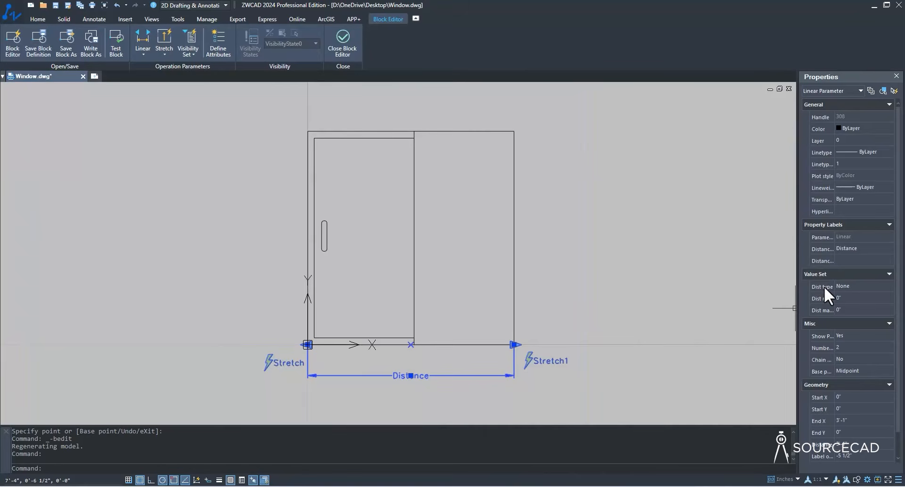
left_click(868, 286)
left_click(868, 285)
left_click(870, 309)
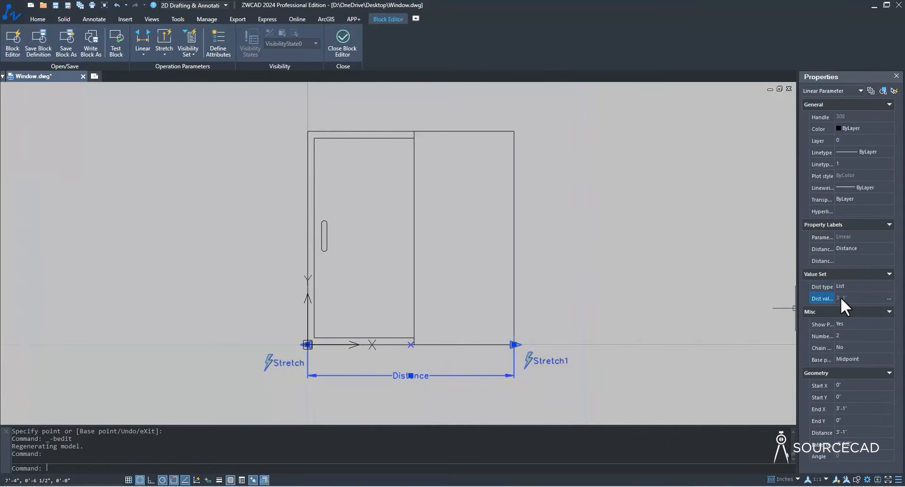
Add 2'-4" to the linear parameter's distance value list and try to add 4'.
left_click(889, 298)
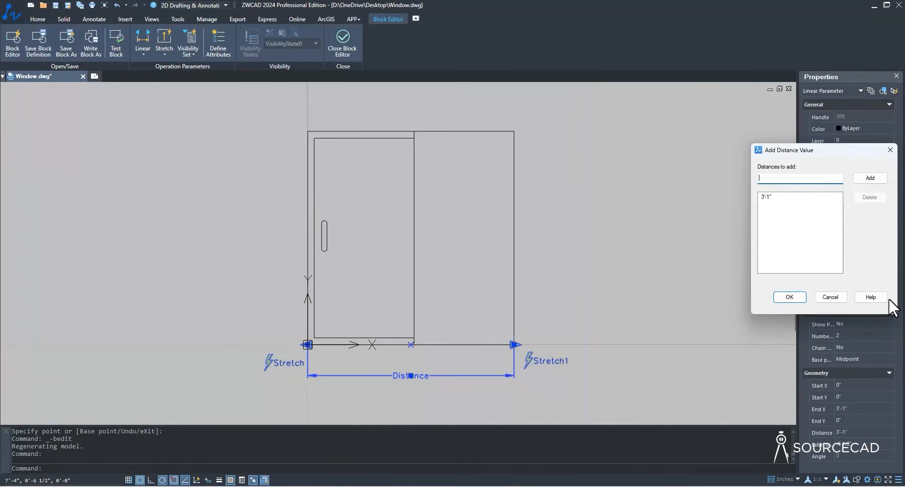
left_click_drag(820, 158, 645, 152)
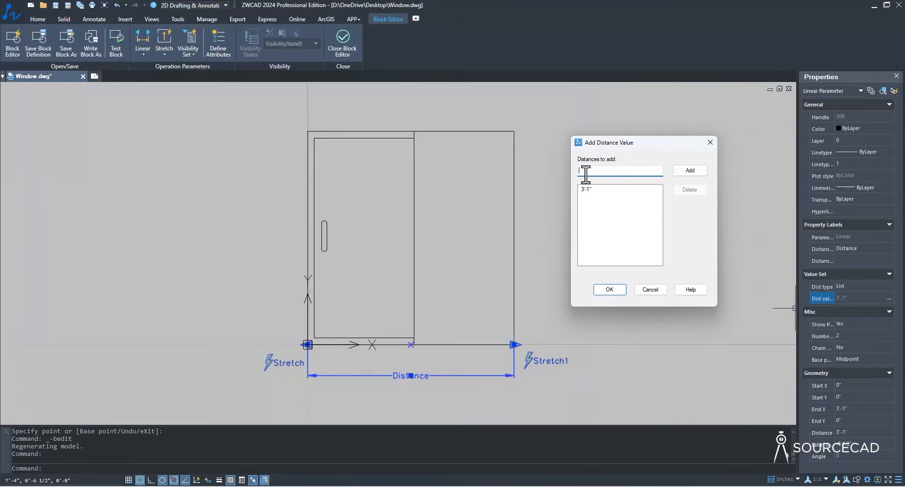
type("2'-4\"")
left_click(686, 171)
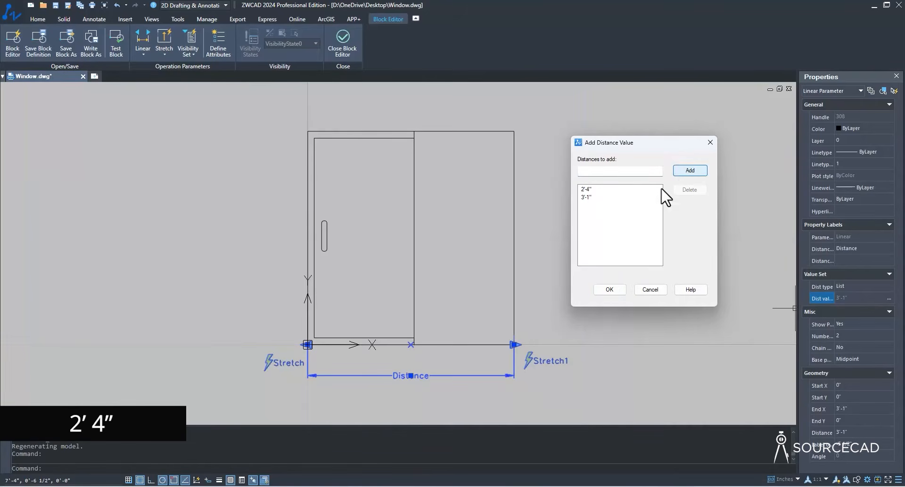
left_click(595, 172)
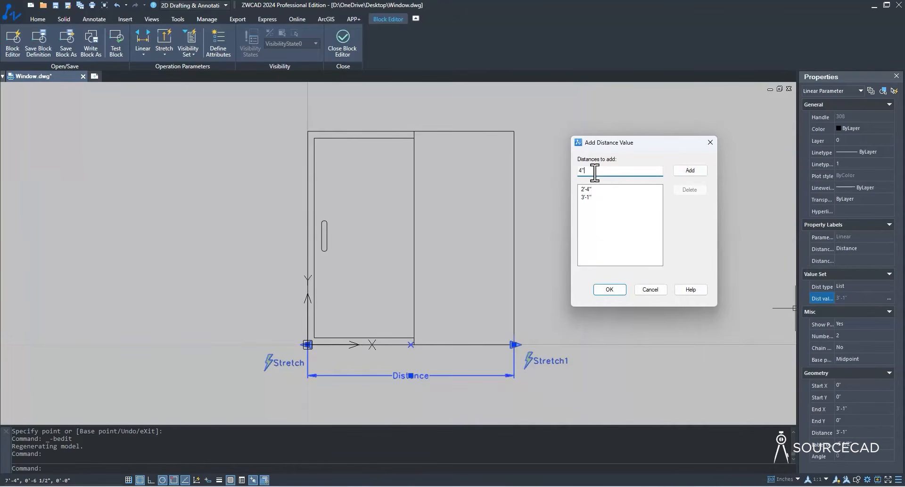
type("4'")
left_click(609, 289)
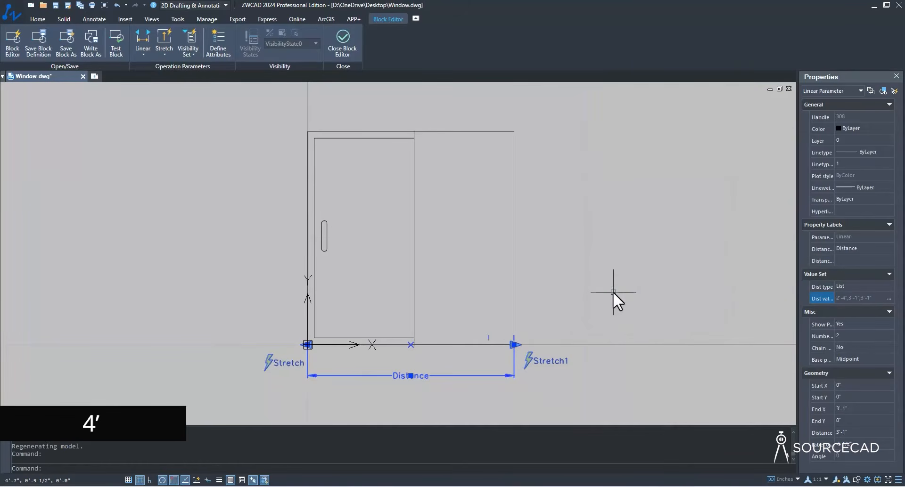
Add 4' and 6'-6" to the linear parameter's distance value list and accept the list.
left_click(889, 299)
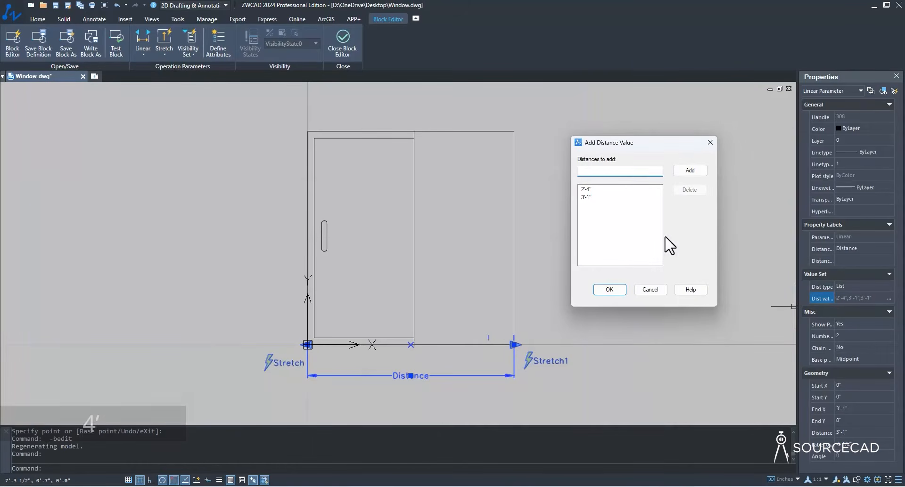
type("4")
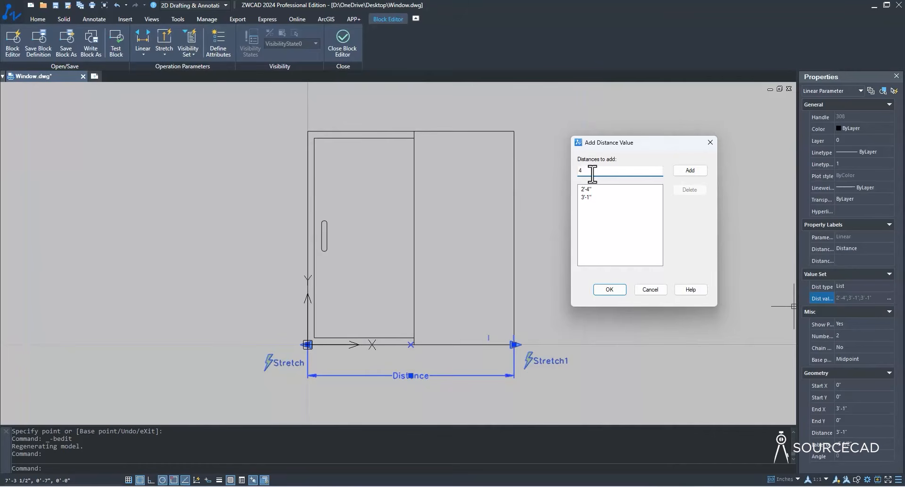
left_click(688, 171)
type("6'6\"")
left_click(688, 171)
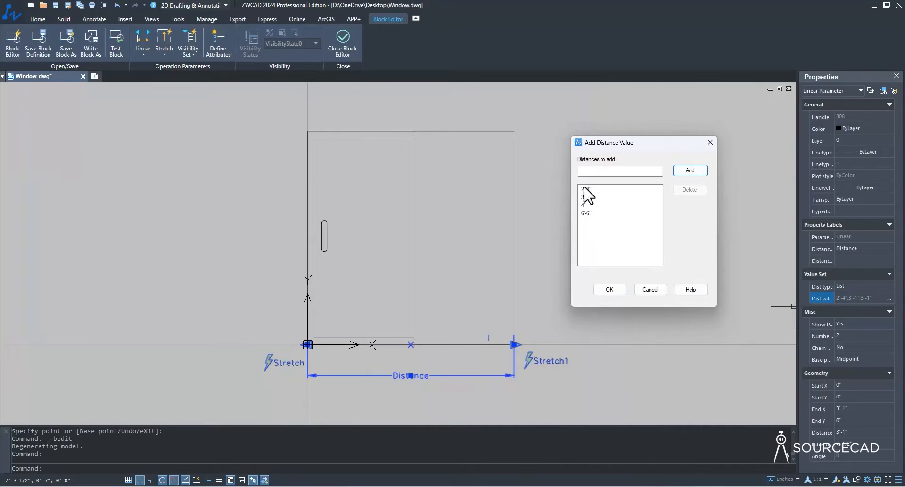
left_click(609, 289)
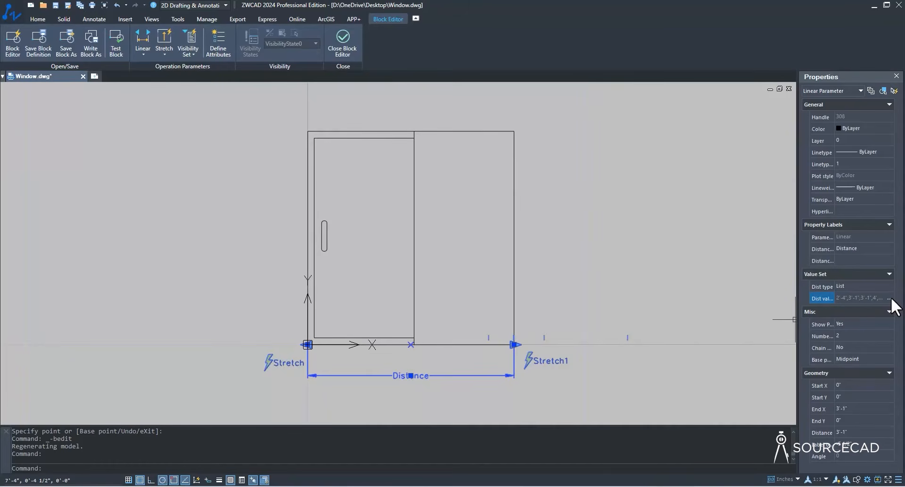
Save the block changes, close the block editor and stretch the window to the preset 4' width and back to 2'-4".
left_click(347, 47)
left_click(430, 285)
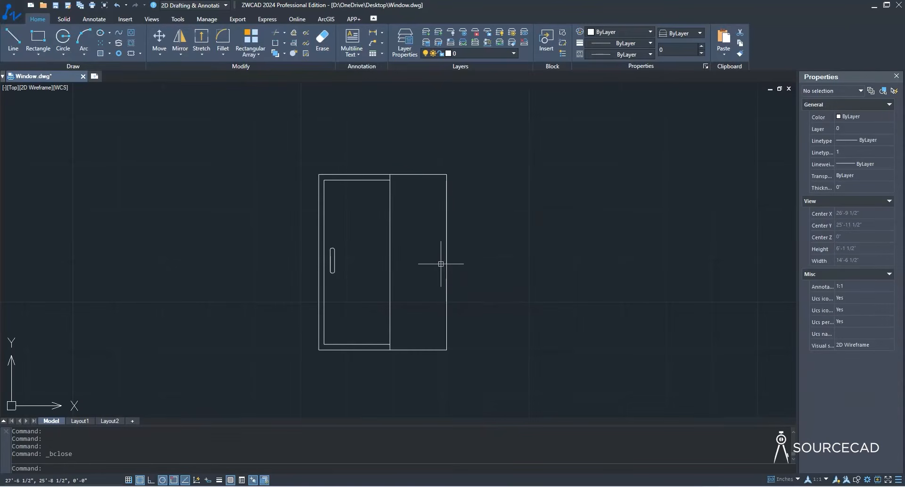
left_click(445, 244)
left_click(446, 350)
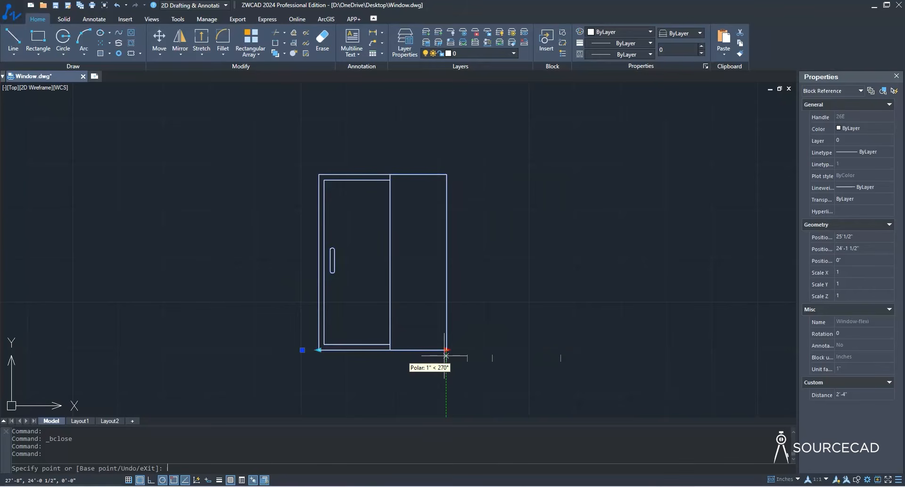
left_click(495, 350)
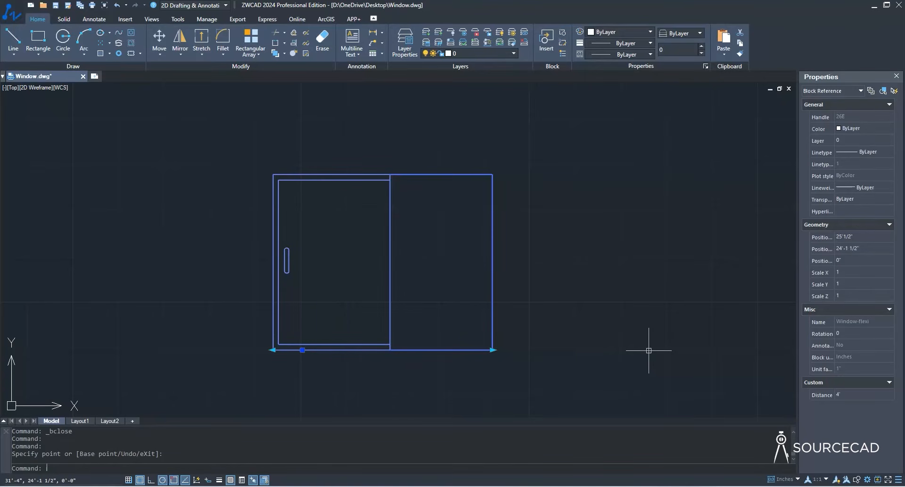
left_click(493, 350)
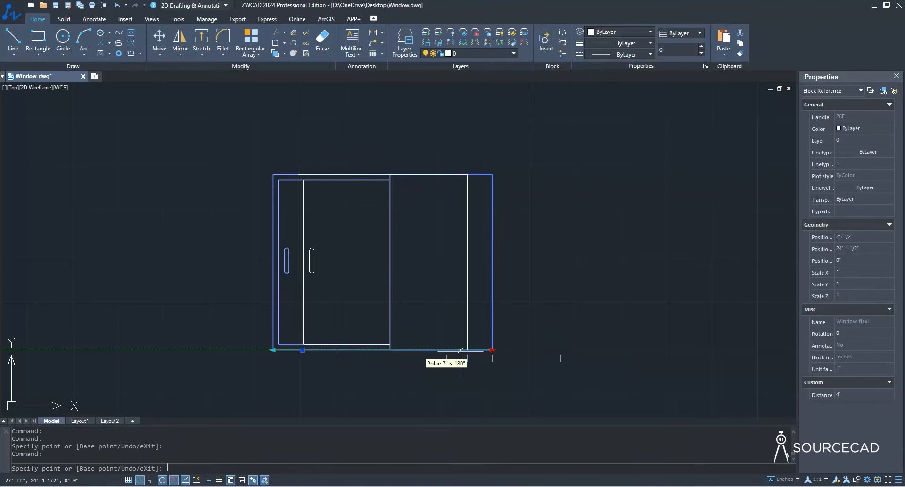
left_click(446, 350)
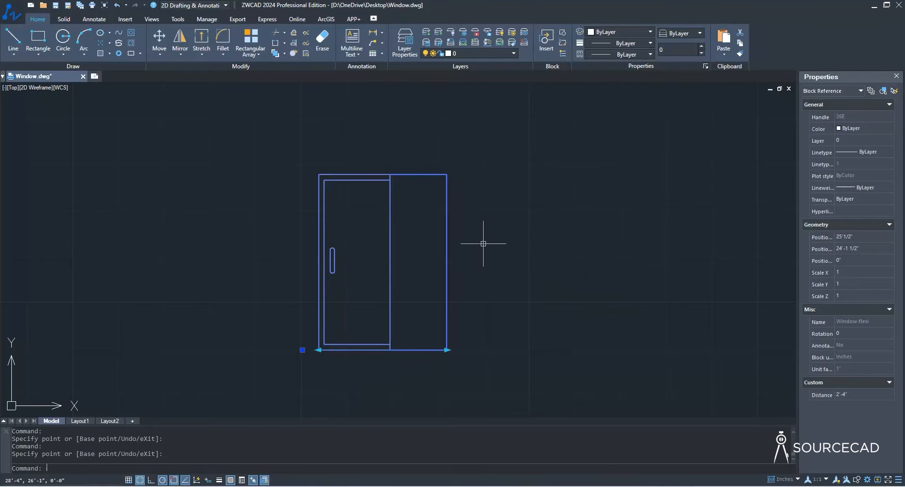
Reopen the window block in the block editor and set the linear parameter's number of grips to 1.
right_click(468, 225)
left_click(414, 163)
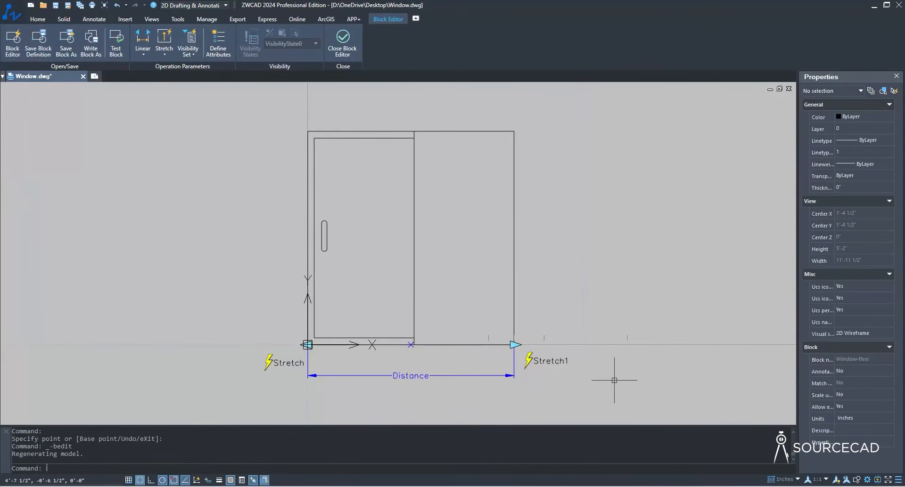
left_click(473, 375)
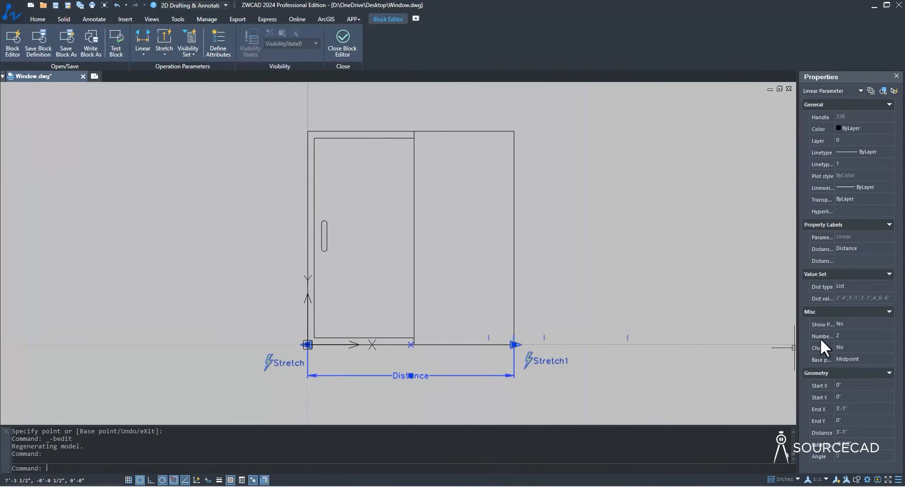
left_click(863, 336)
left_click(866, 335)
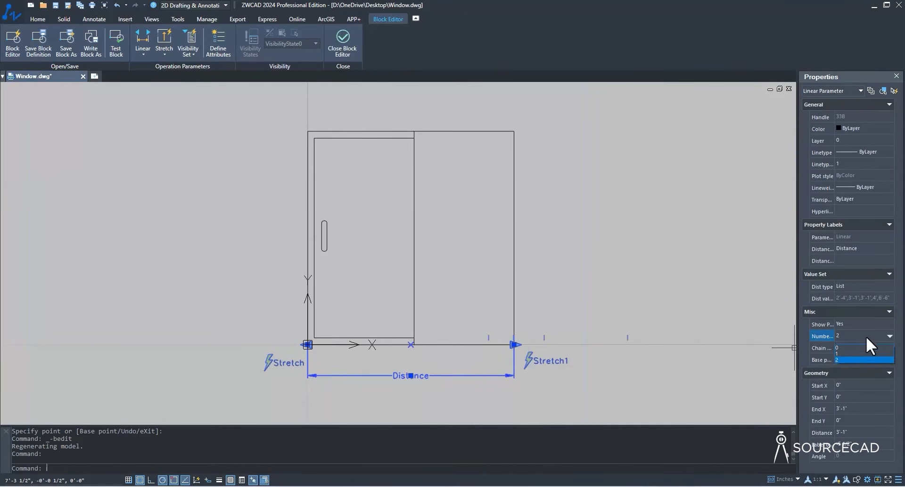
left_click(863, 353)
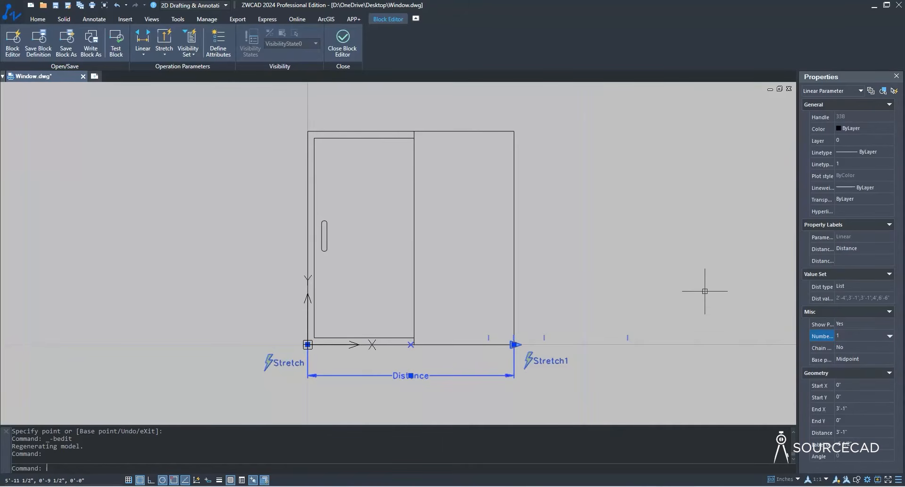
Save the block changes, close the block editor and stretch the window to the preset 4' width with its single grip.
left_click(341, 52)
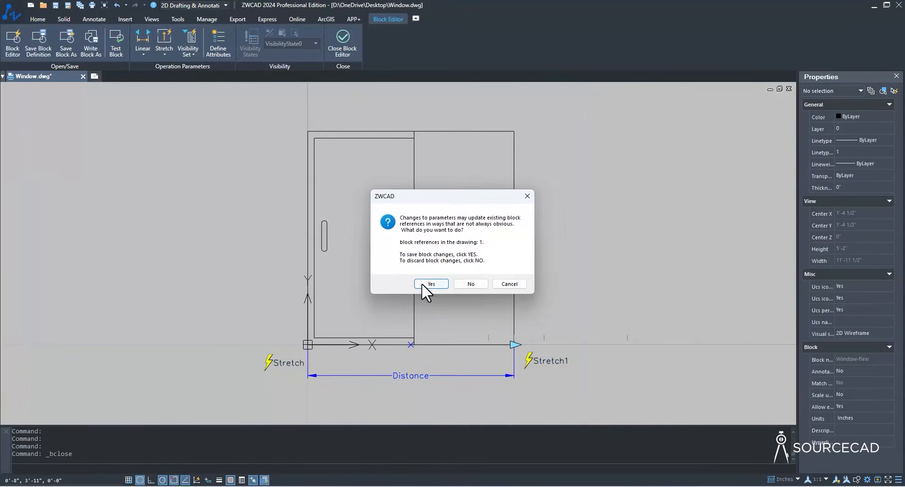
left_click(421, 284)
left_click(449, 284)
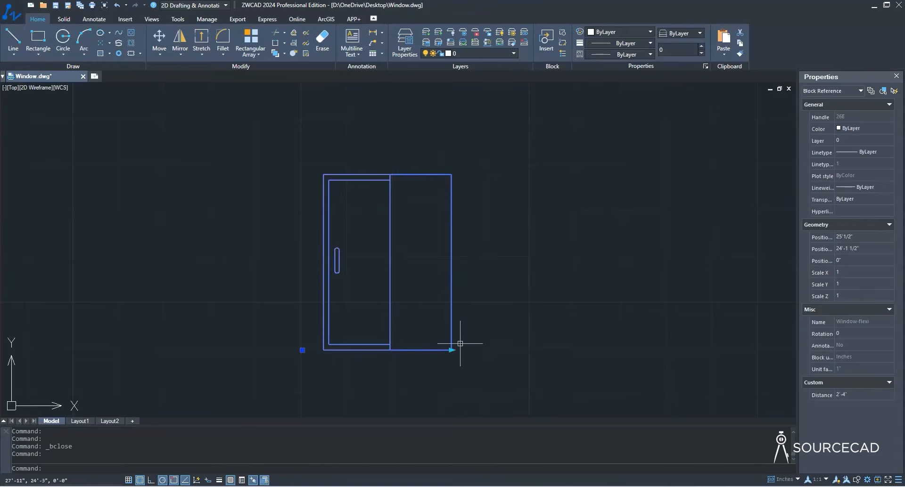
left_click(450, 351)
left_click(495, 350)
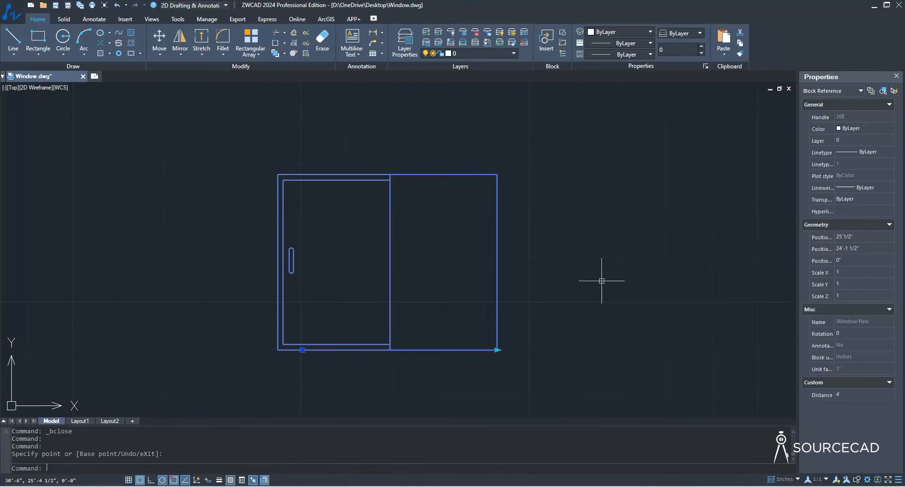
key("Escape")
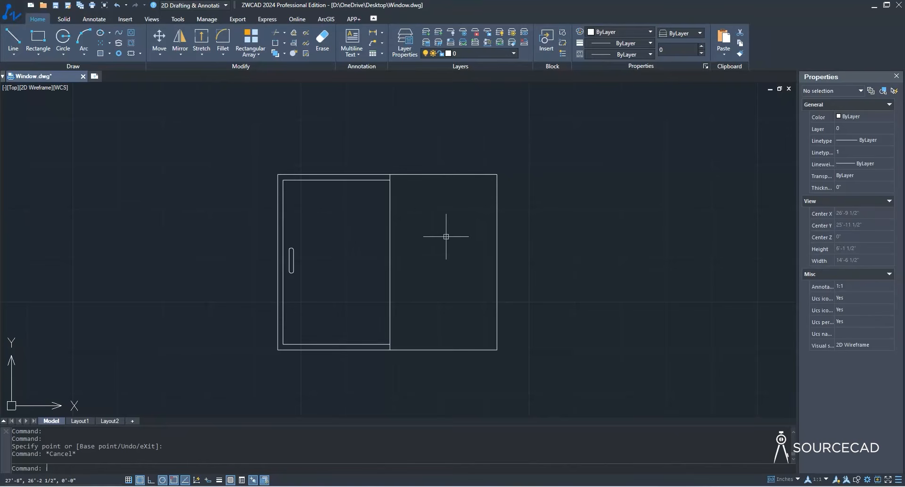
Save the drawing to the Desktop as a new file named Window-flexi-zwcad.
left_click(68, 4)
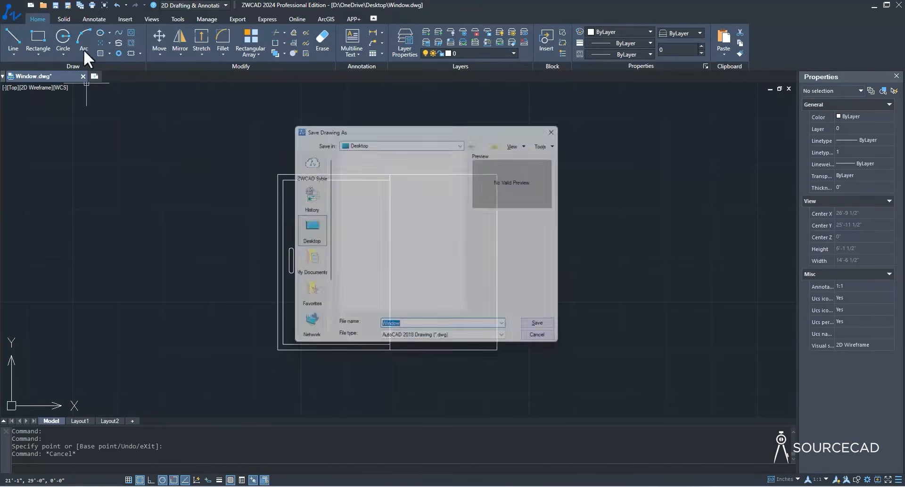
left_click(419, 331)
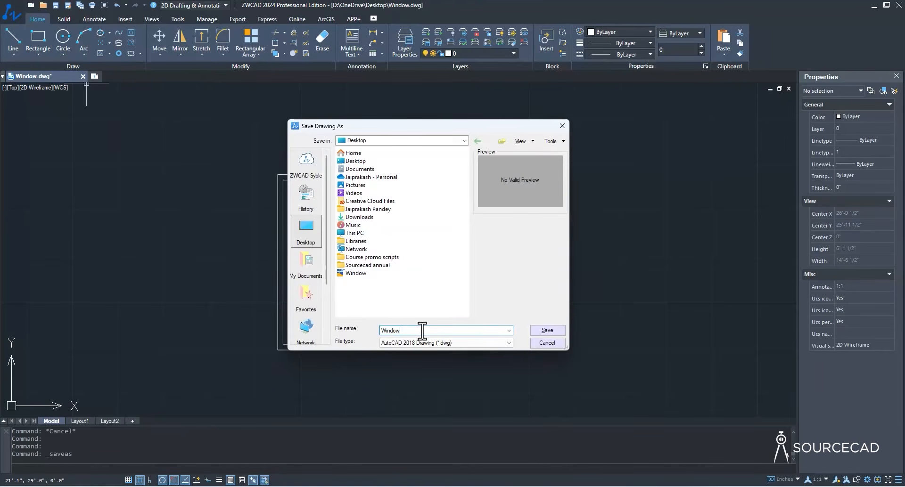
type("-flexi-zwcad")
left_click(557, 331)
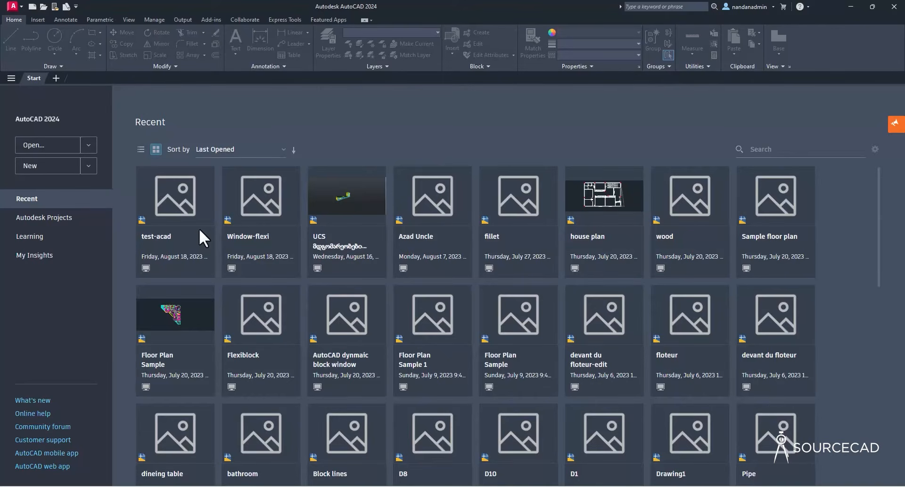
Switch to AutoCAD, open Window-flexi-zwcad.dwg read-only without showing proxy graphics, and select the window block to examine its grips.
left_click(44, 10)
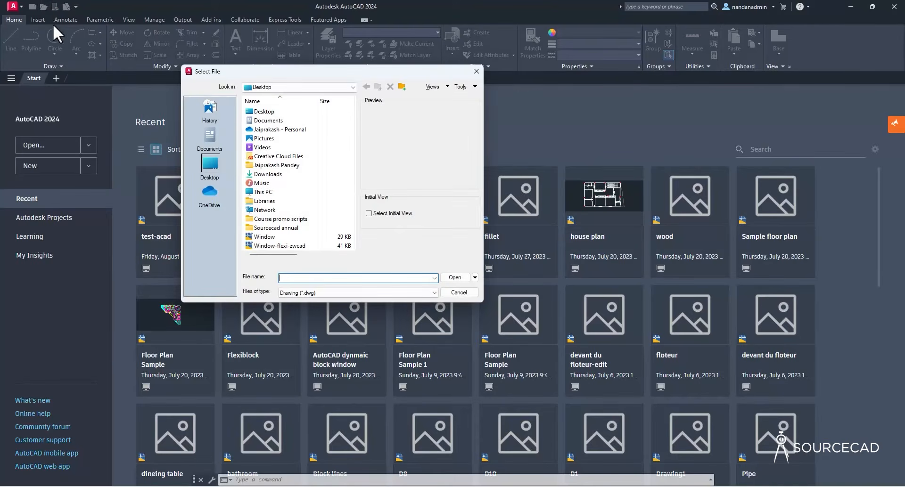
left_click(280, 245)
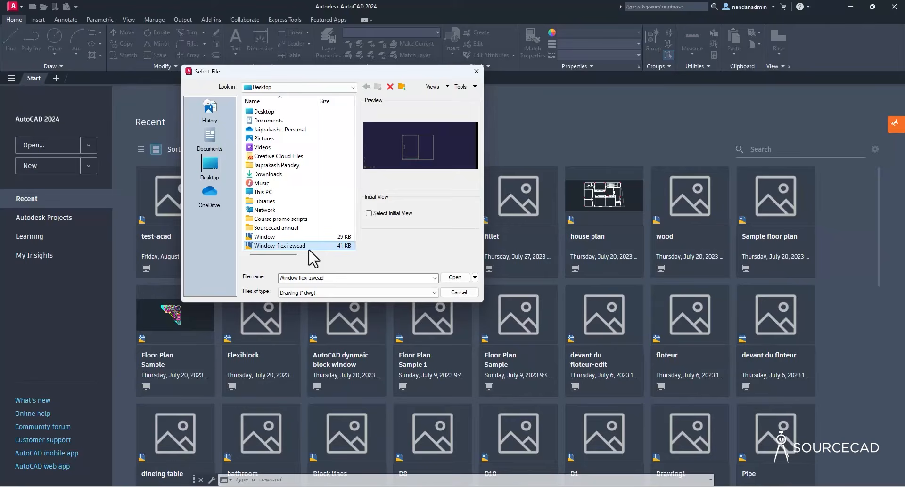
left_click(455, 278)
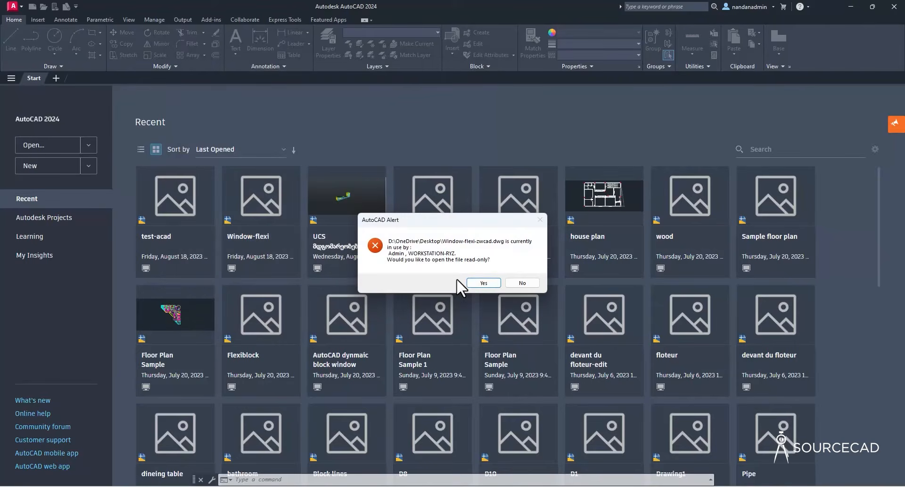
left_click(483, 283)
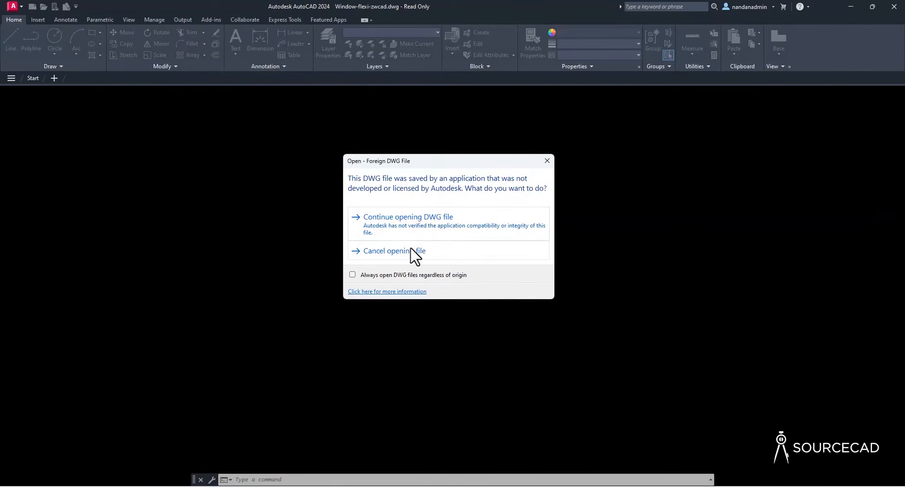
left_click(408, 216)
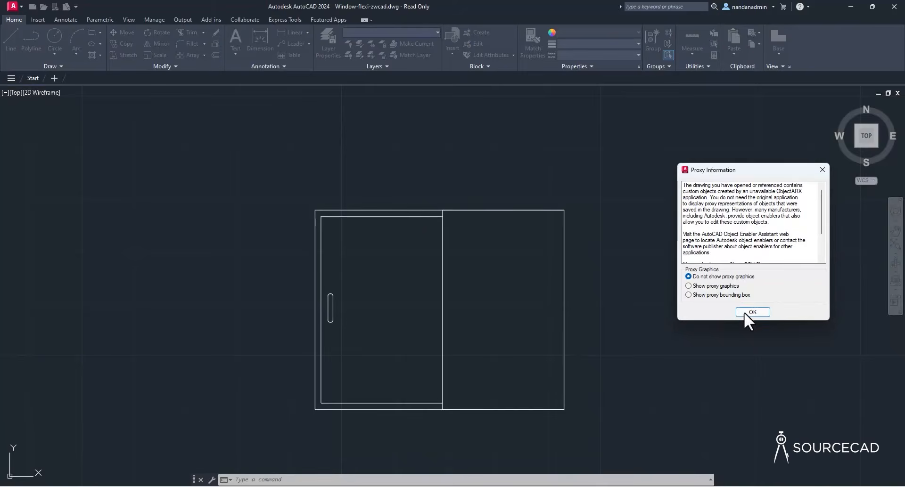
left_click(751, 312)
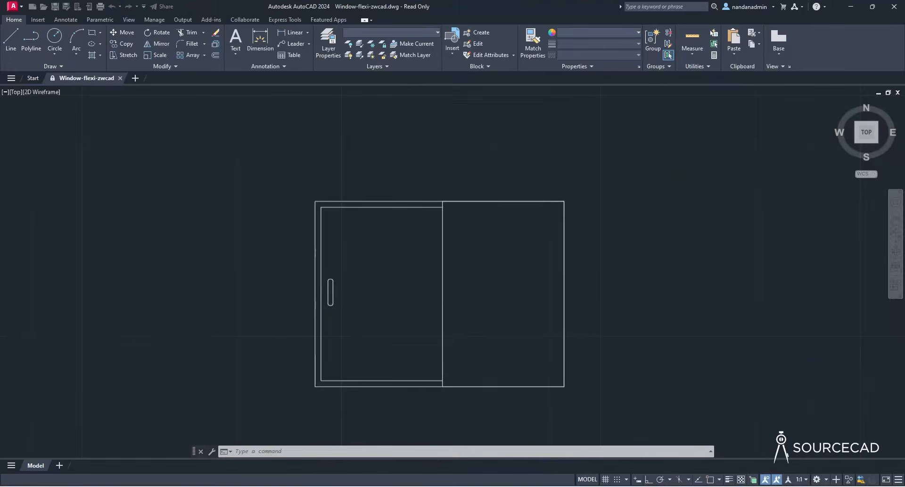
left_click(498, 197)
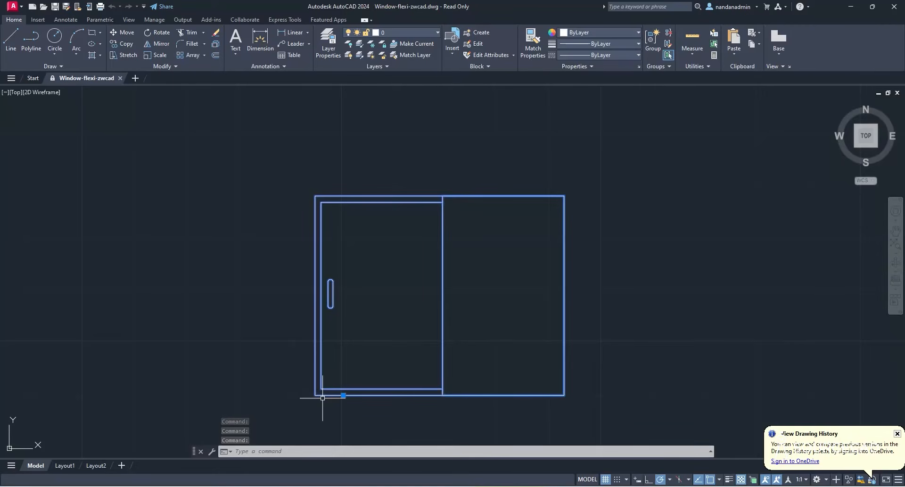
left_click(897, 433)
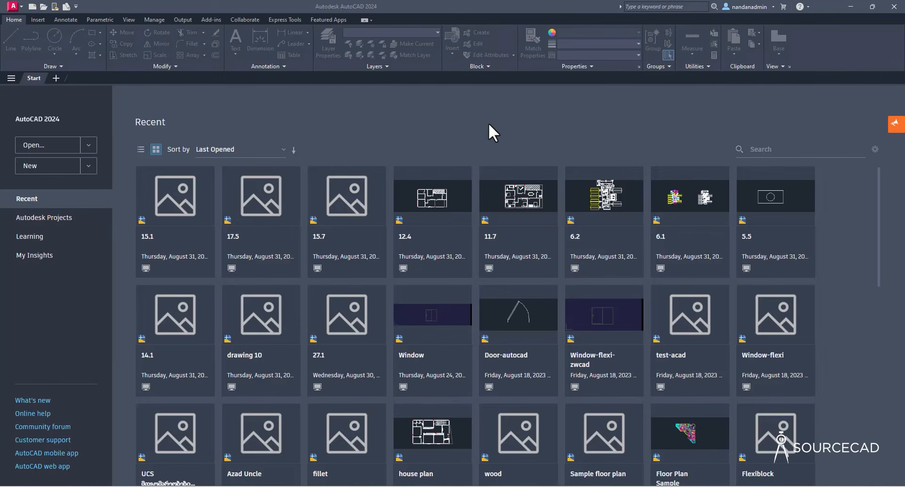
Start a new drawing and insert the imperial Aluminum Window elevation sample from the architectural tool palette.
left_click(53, 169)
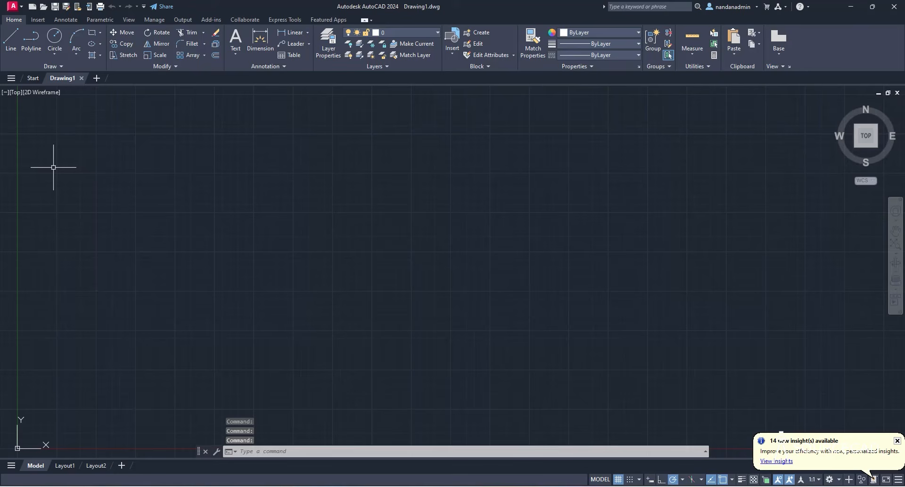
key("ctrl+3")
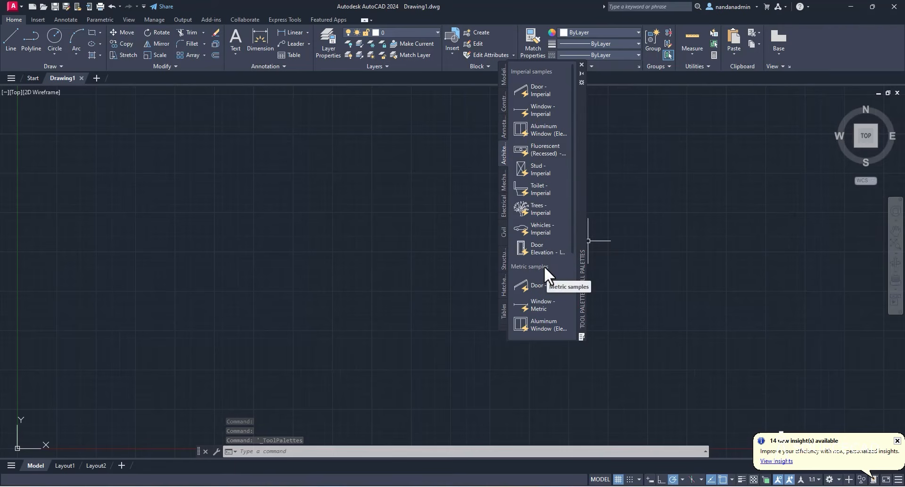
left_click(538, 129)
left_click(259, 288)
scroll(328, 211, "down", 8)
scroll(374, 186, "up", 2)
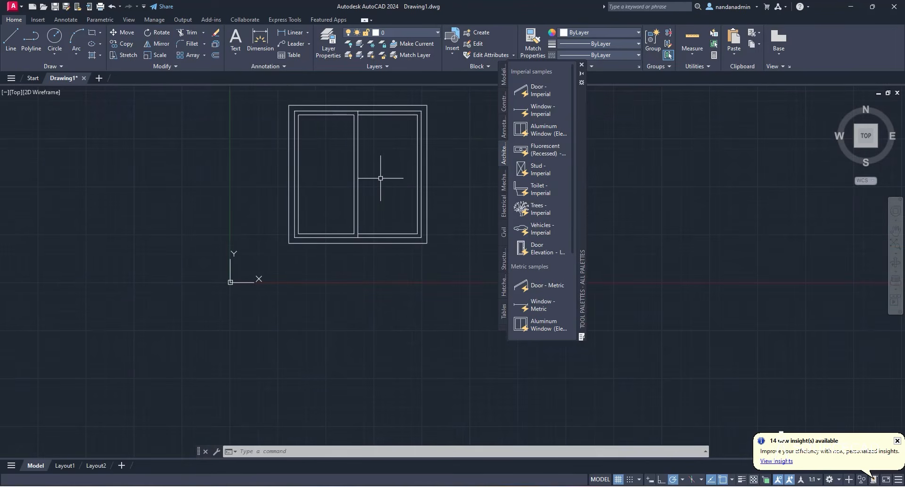
middle_click_drag(378, 182, 331, 260)
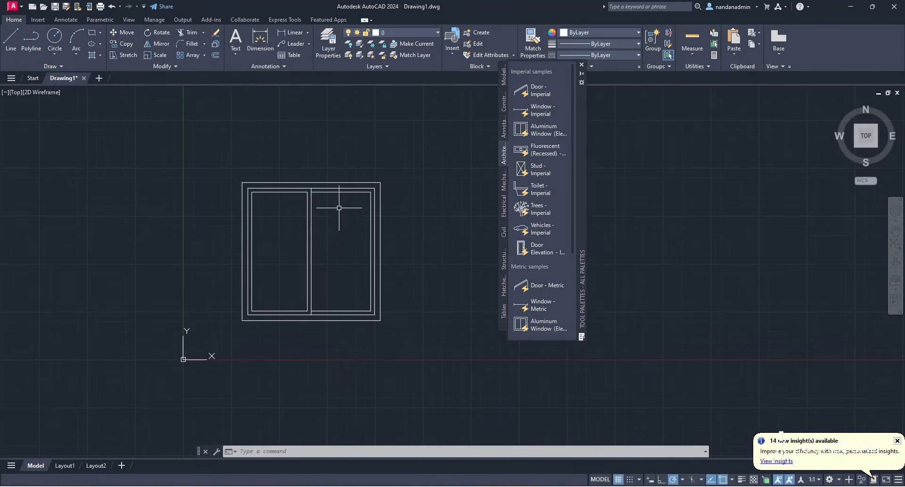
Stretch the inserted window block to a height of 48 inches and narrow its width.
left_click(344, 183)
left_click(242, 183)
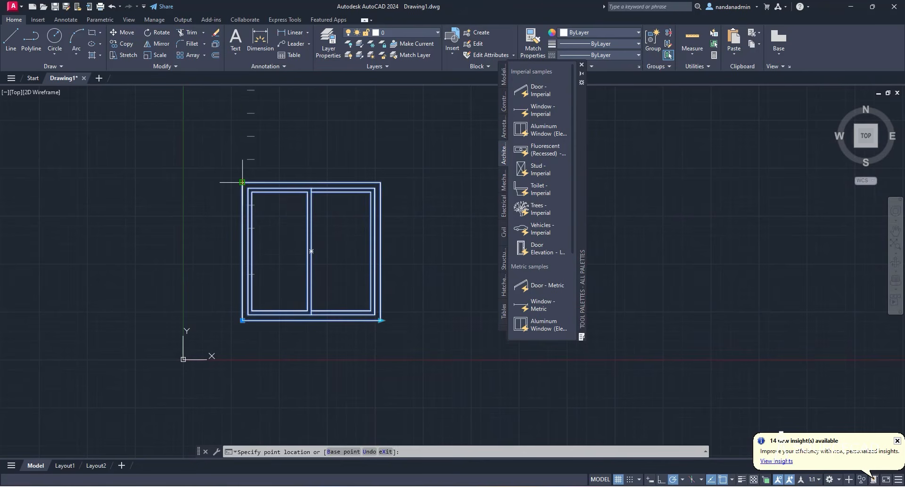
left_click(242, 127)
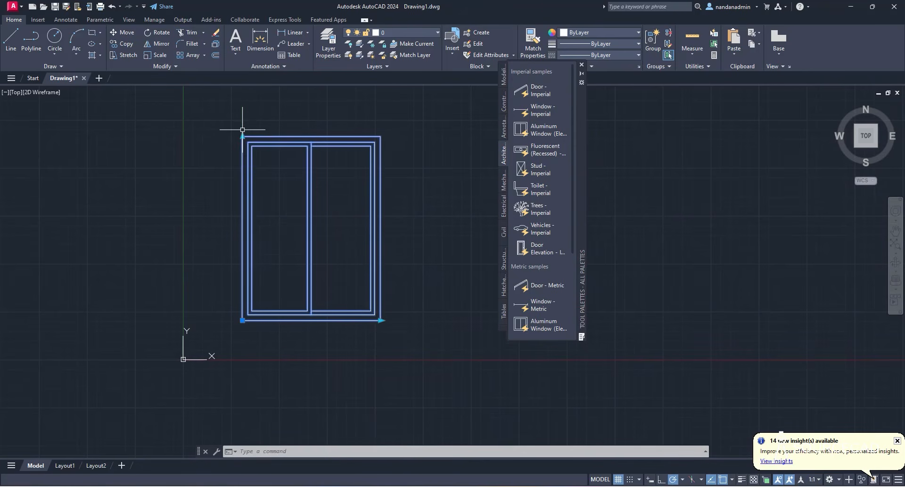
left_click(380, 321)
left_click(358, 327)
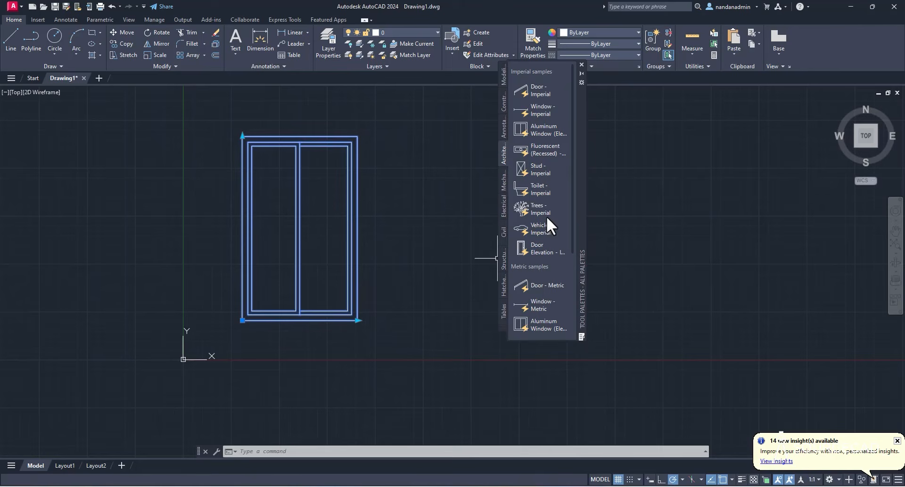
Insert the imperial International Speed Limit sign from the Civil tool palette beside the window and close the palettes.
left_click(504, 231)
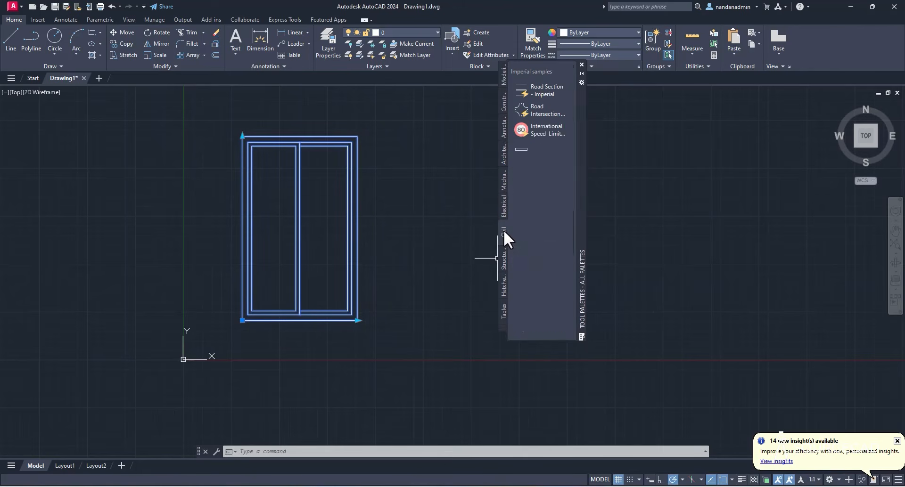
left_click(544, 132)
left_click(663, 224)
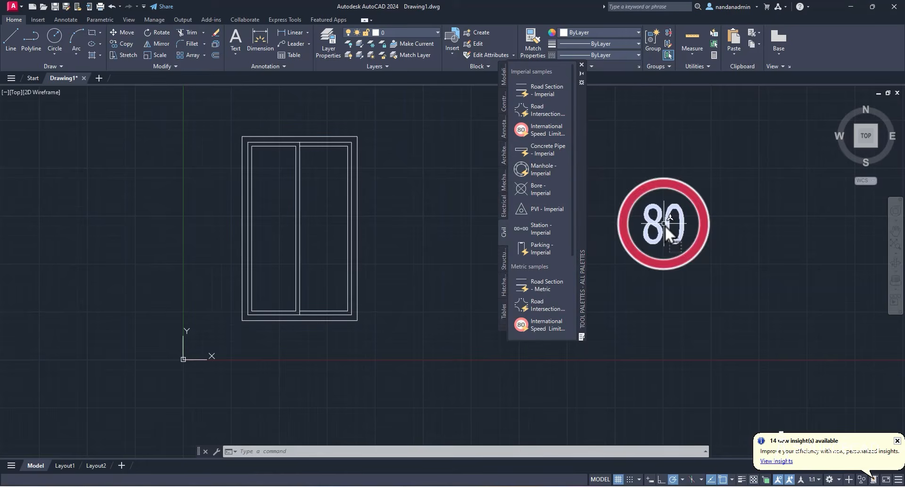
left_click(582, 65)
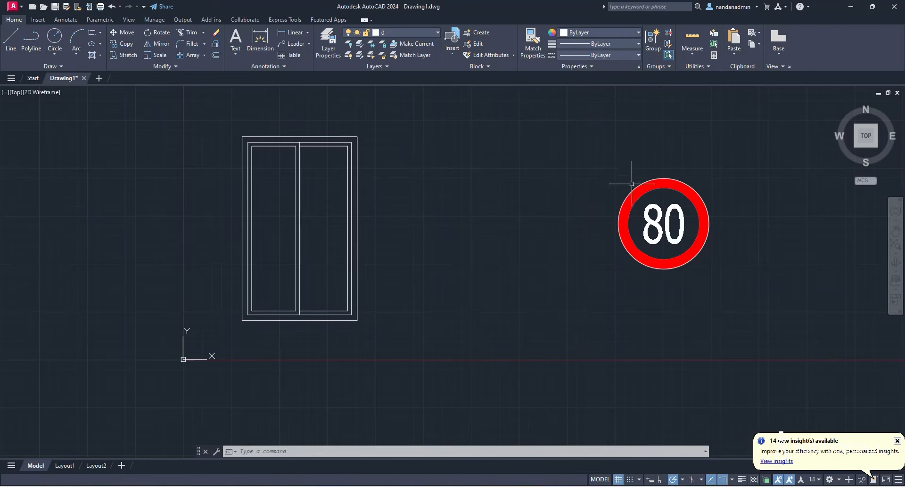
Switch the speed limit sign's visibility state to Minimum and then to End Minimum.
left_click(636, 204)
left_click(709, 270)
left_click(737, 298)
left_click(709, 271)
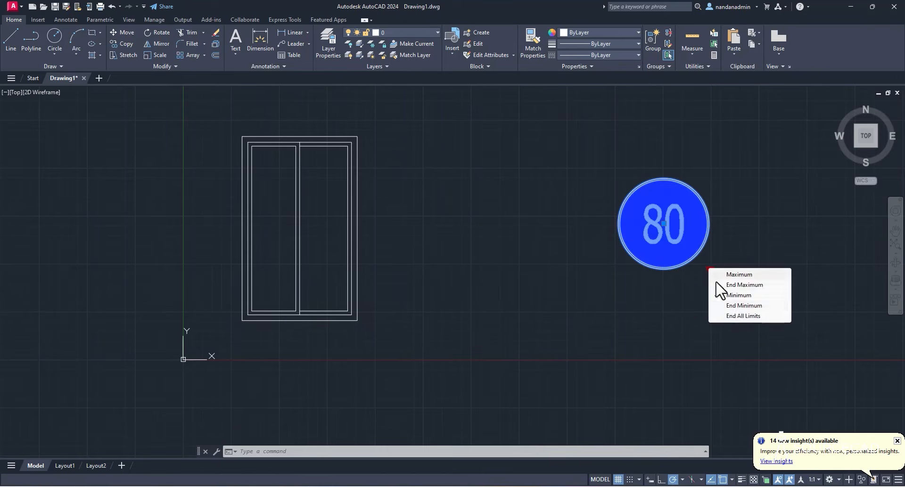
left_click(746, 306)
key("Escape")
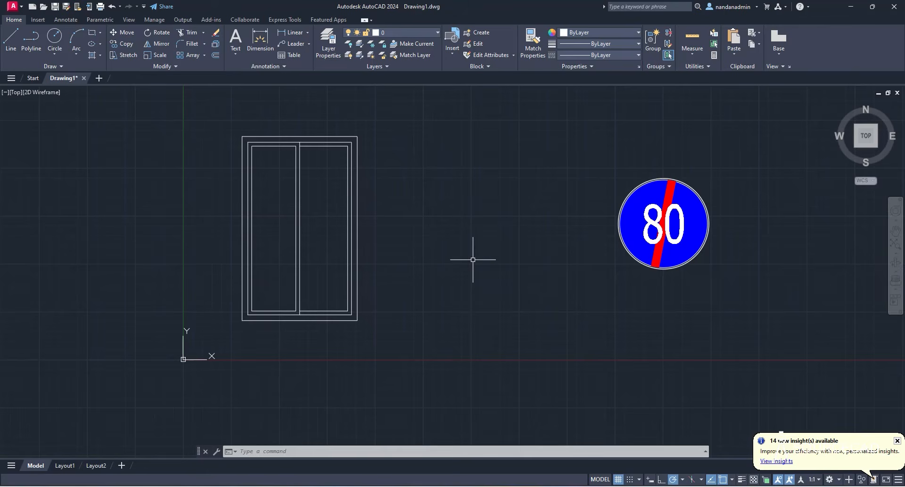
Save the new drawing to the Desktop as AutoCAD-dyn-blocks.
left_click(67, 6)
left_click(226, 173)
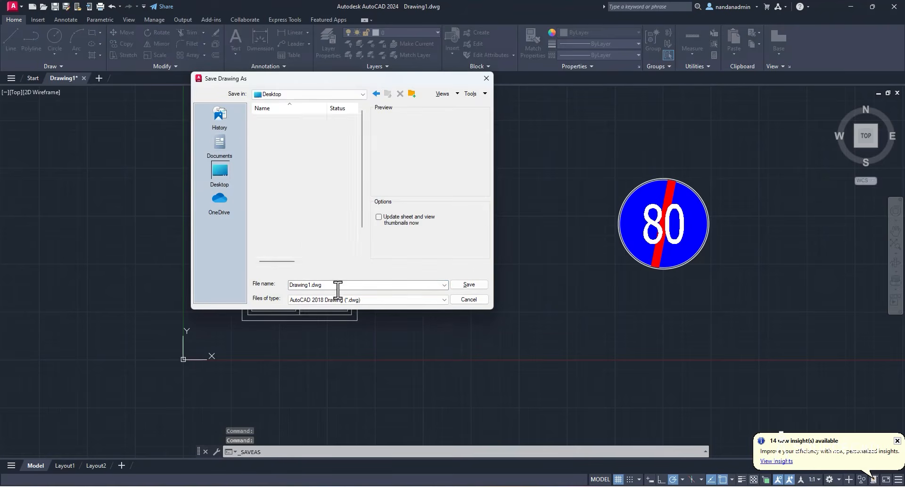
type("AutoCAD-dyn-blocks")
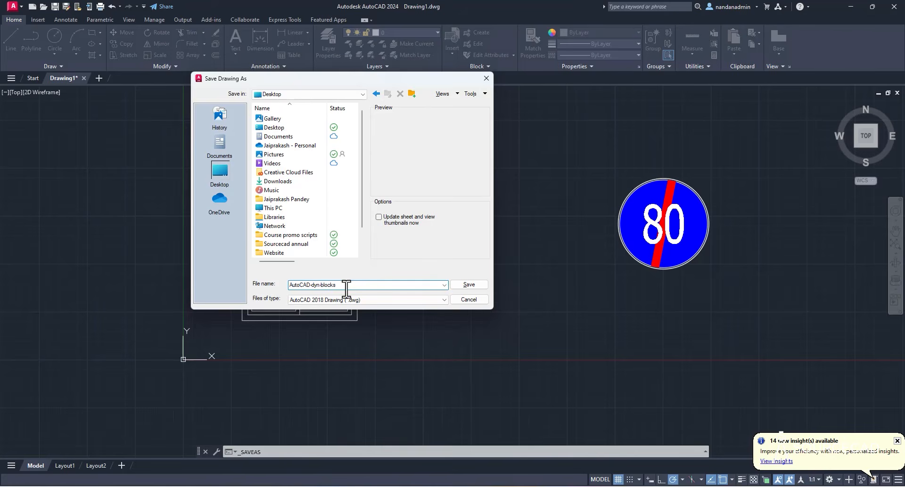
left_click(469, 286)
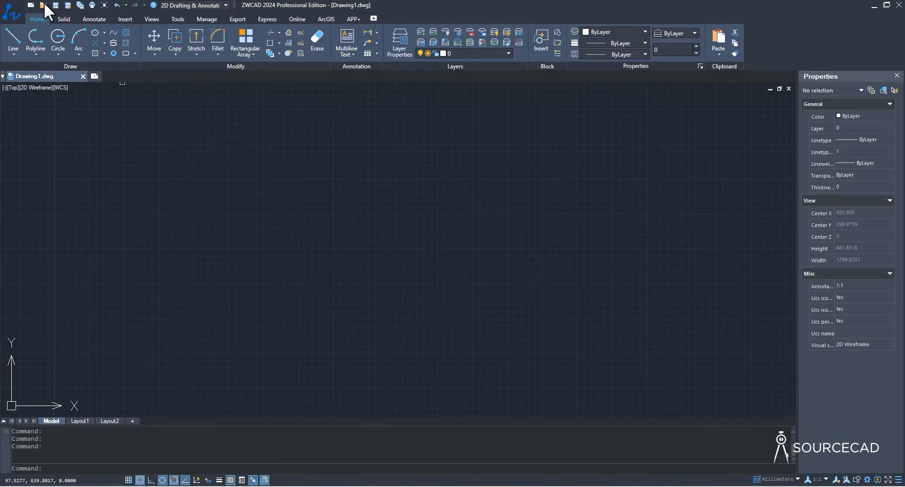
Switch to ZWCAD and try to open AutoCAD-dyn-blocks.dwg from the Desktop.
left_click(43, 4)
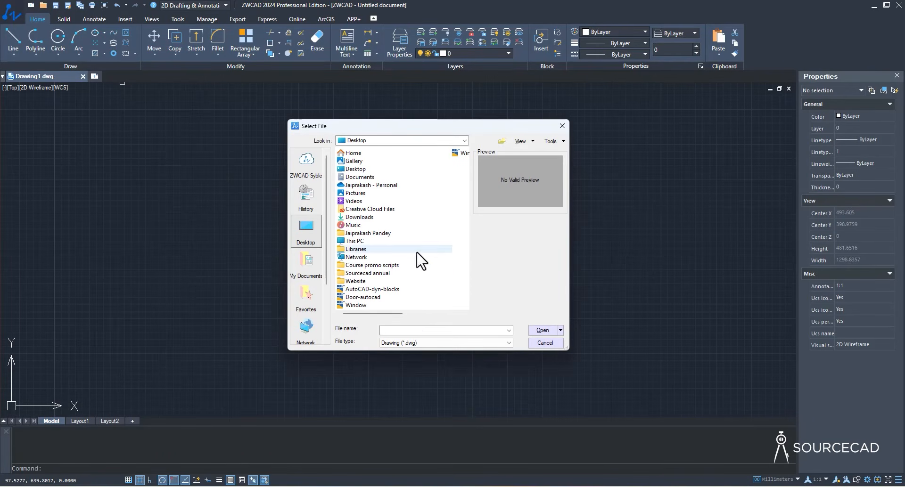
left_click(372, 289)
left_click(543, 331)
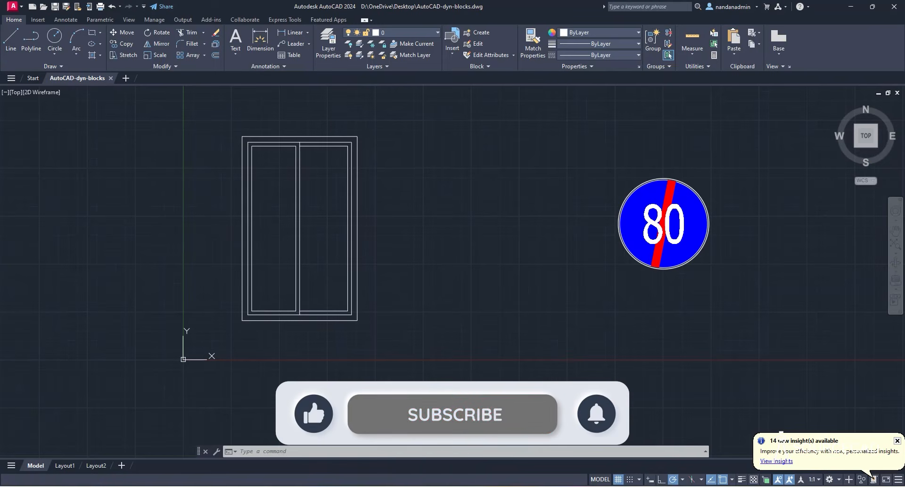
Close AutoCAD-dyn-blocks.dwg in AutoCAD and open it in ZWCAD with full access instead of read-only.
left_click(111, 78)
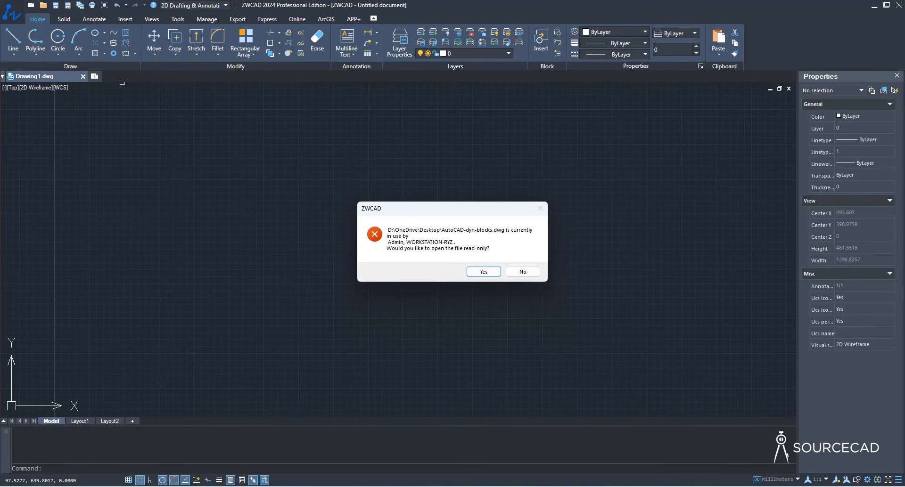
left_click(523, 272)
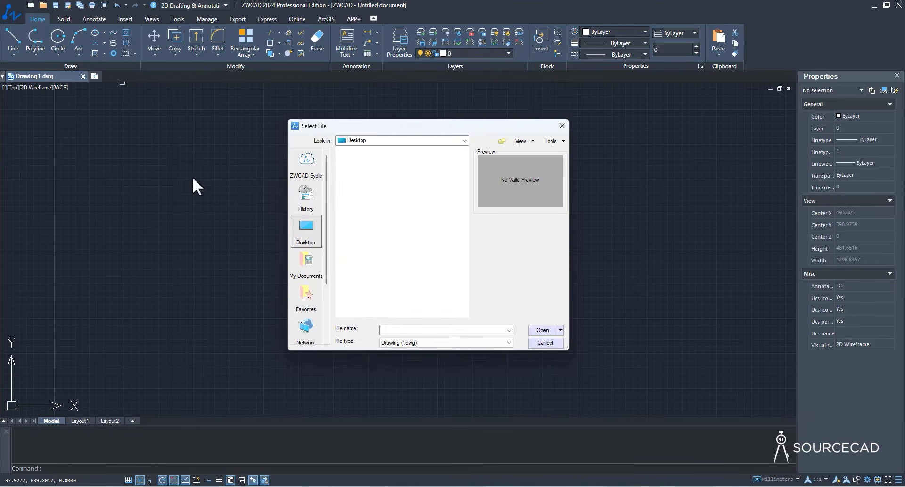
left_click(561, 126)
left_click(44, 5)
left_click(372, 289)
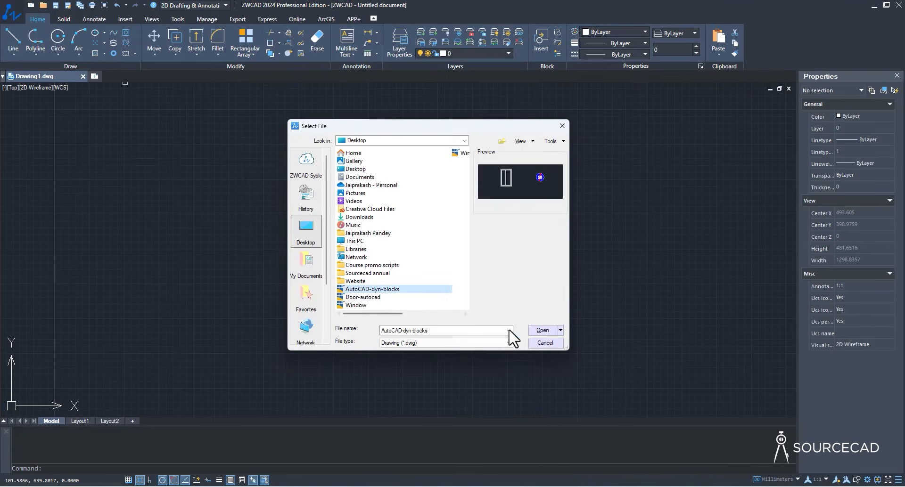
left_click(542, 330)
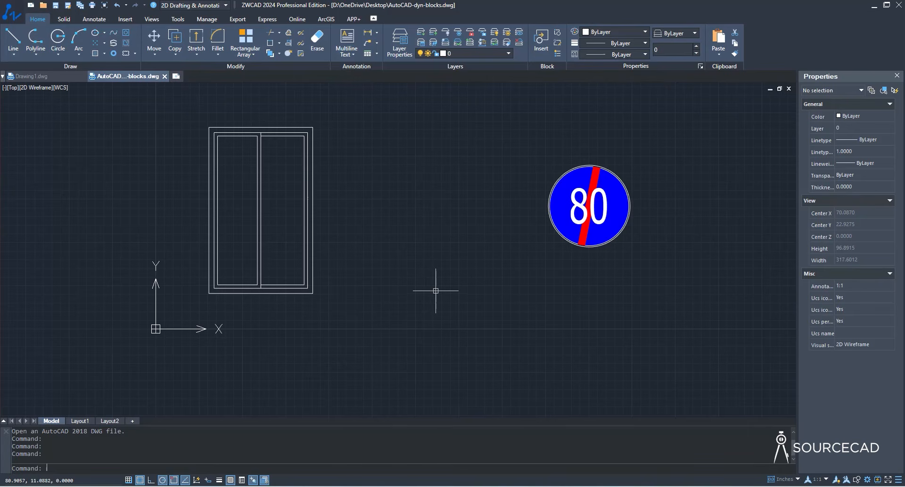
Stretch the aluminum window block's width to 24 inches and then to 36 inches.
left_click(305, 188)
left_click(313, 294)
left_click(292, 294)
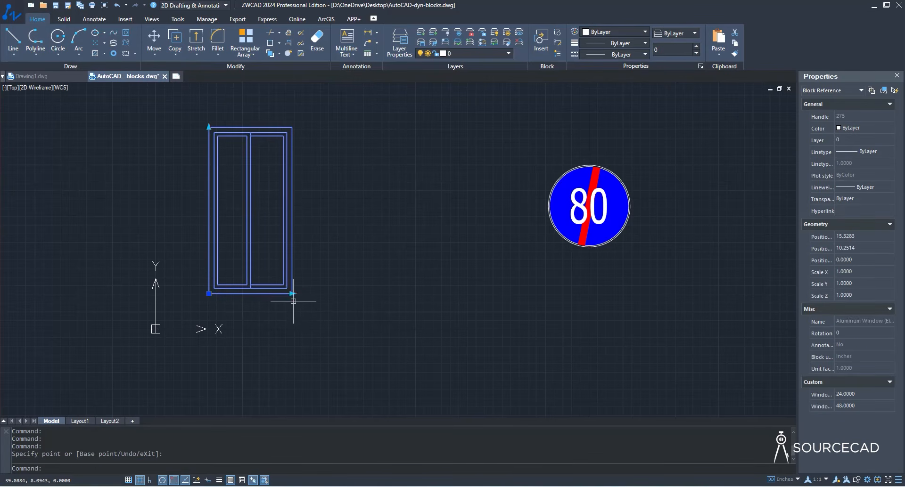
left_click(292, 293)
left_click(329, 294)
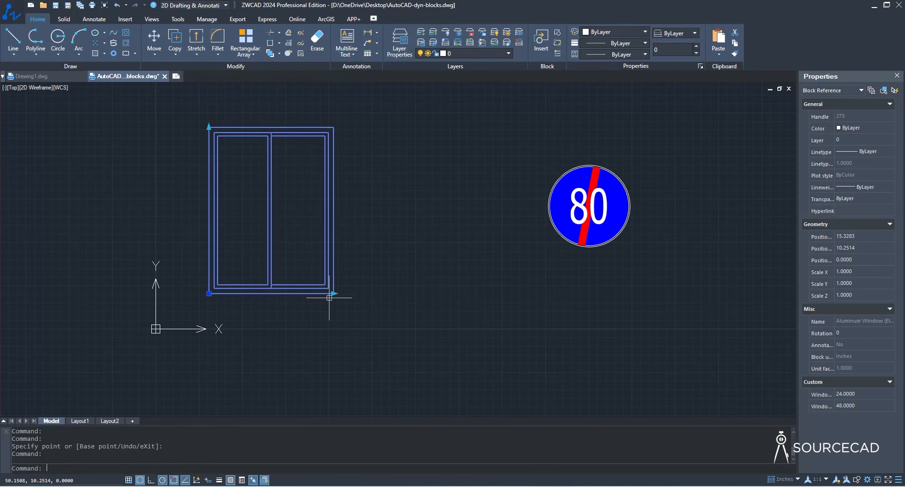
Reduce the aluminum window's height to 42 inches and switch the speed limit sign block to its Minimum type.
left_click(209, 127)
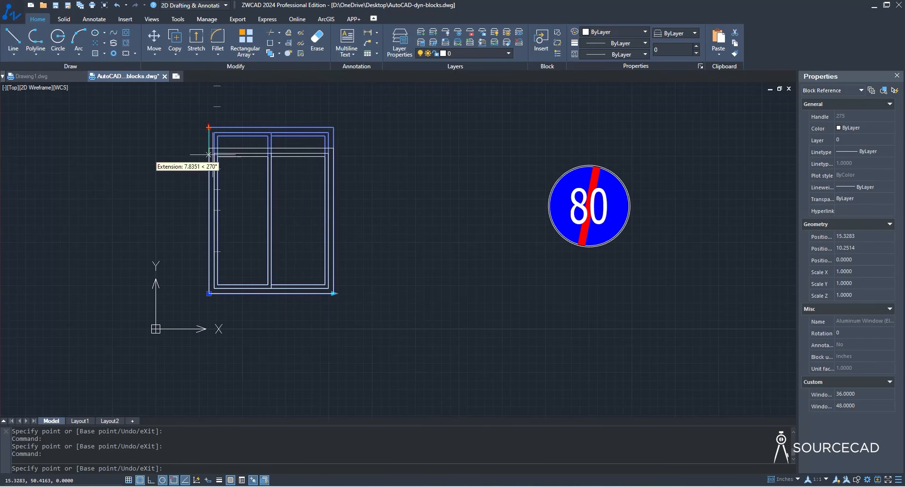
left_click(211, 150)
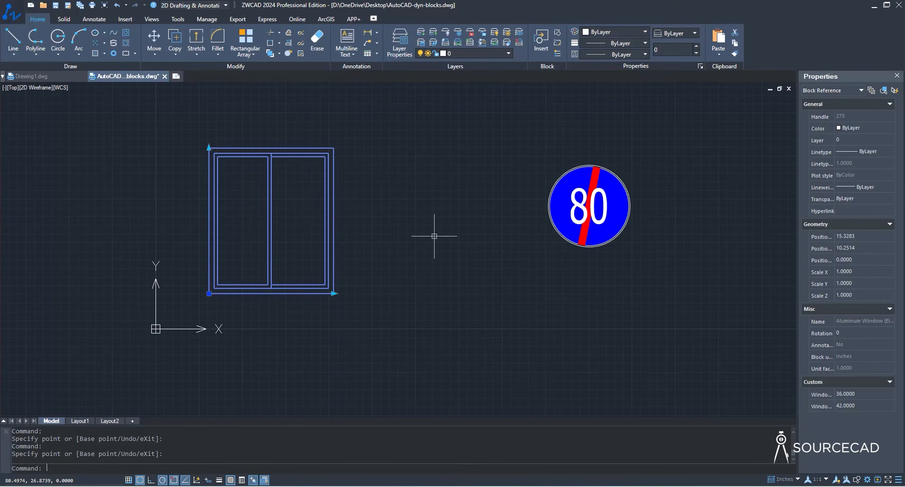
left_click(554, 184)
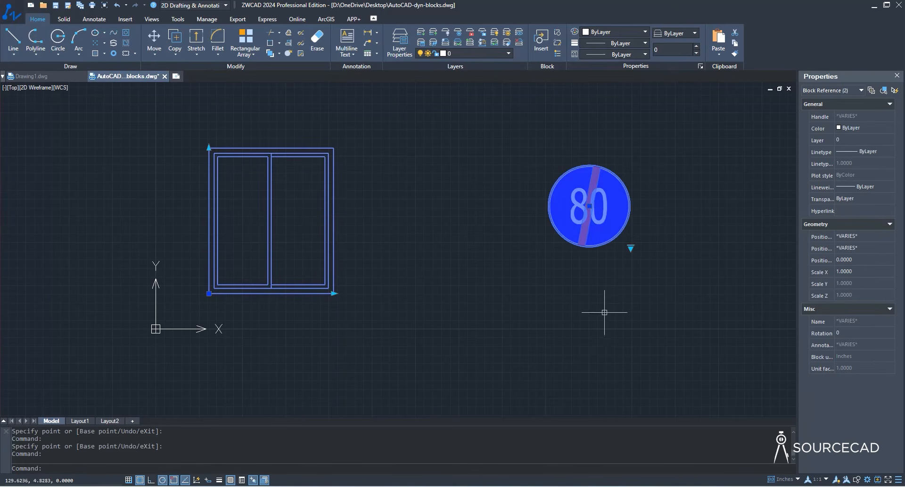
left_click(630, 248)
left_click(649, 273)
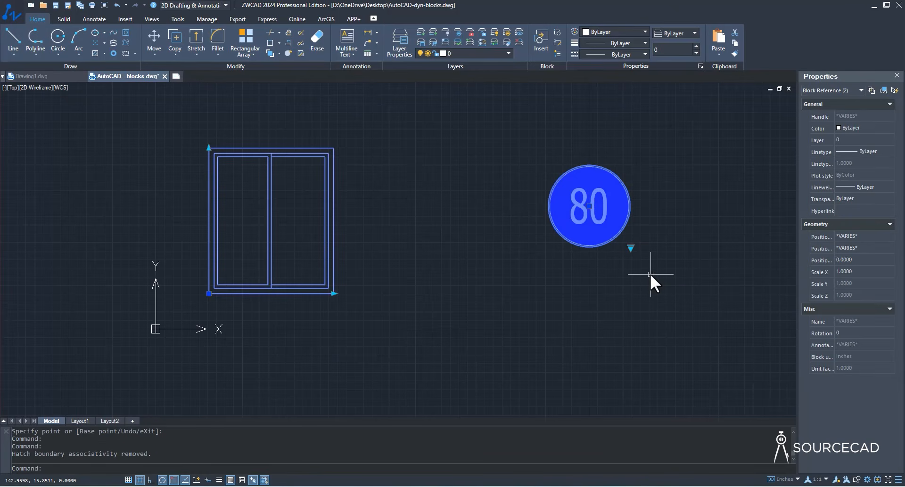
key("Escape")
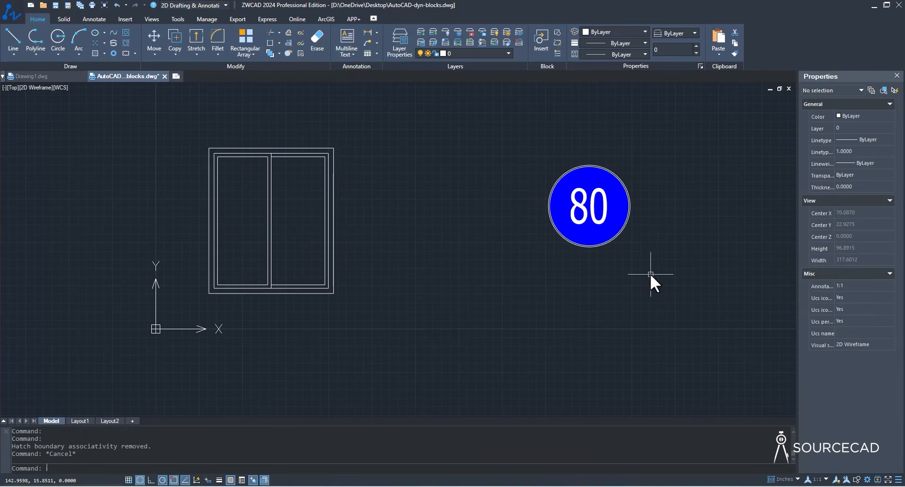
Convert the Aluminum Window (Elevation) - Imperial block to a flexiblock with BCONVERT, overriding the original block definition.
type("bc")
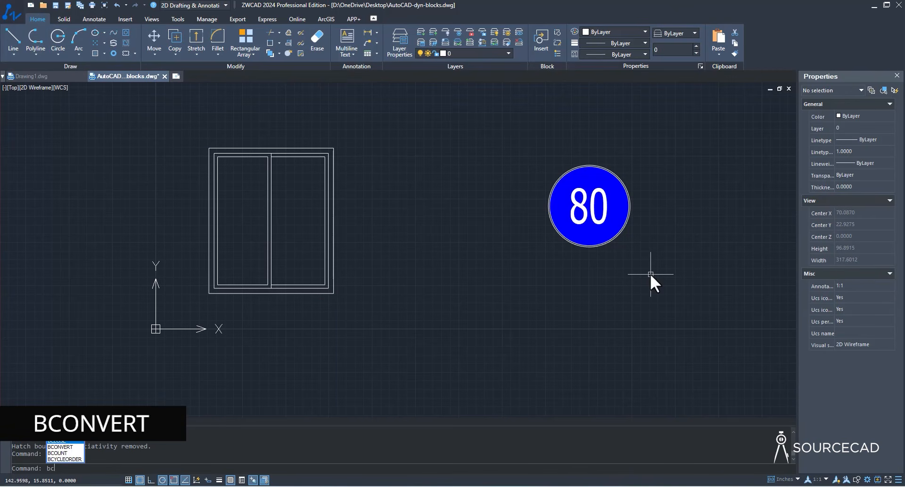
type("onvert")
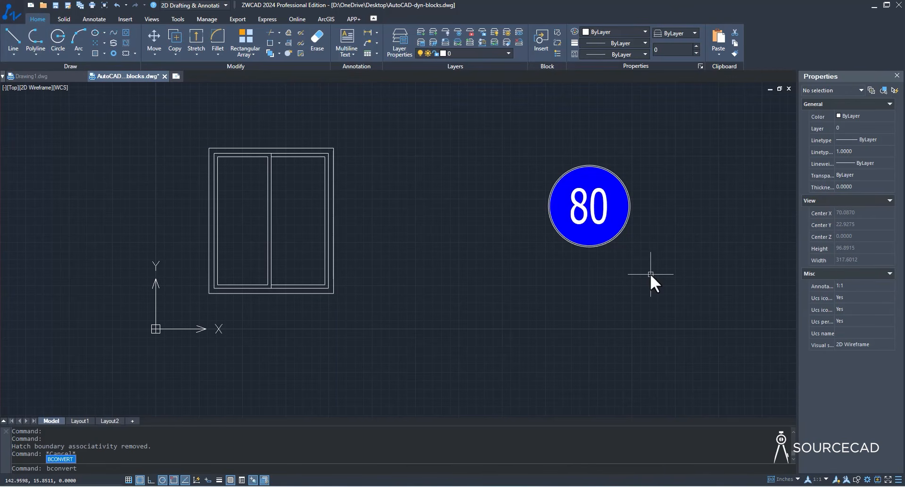
key("Return")
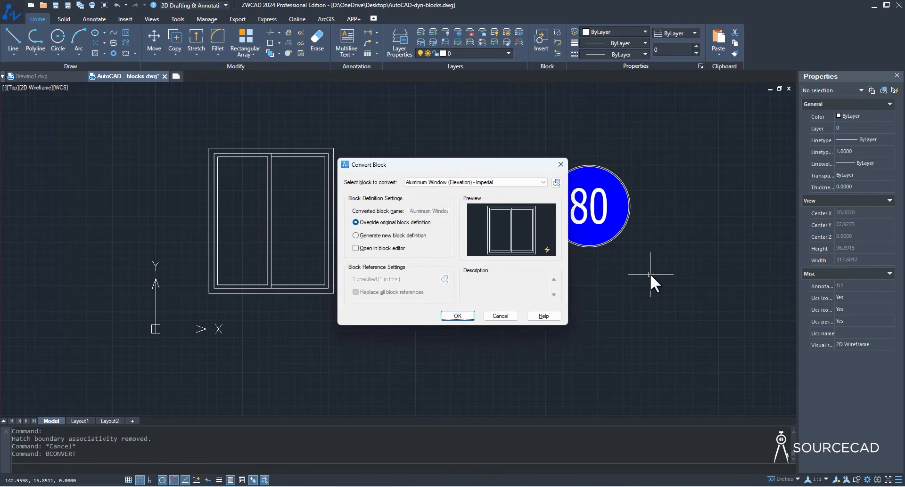
left_click(493, 182)
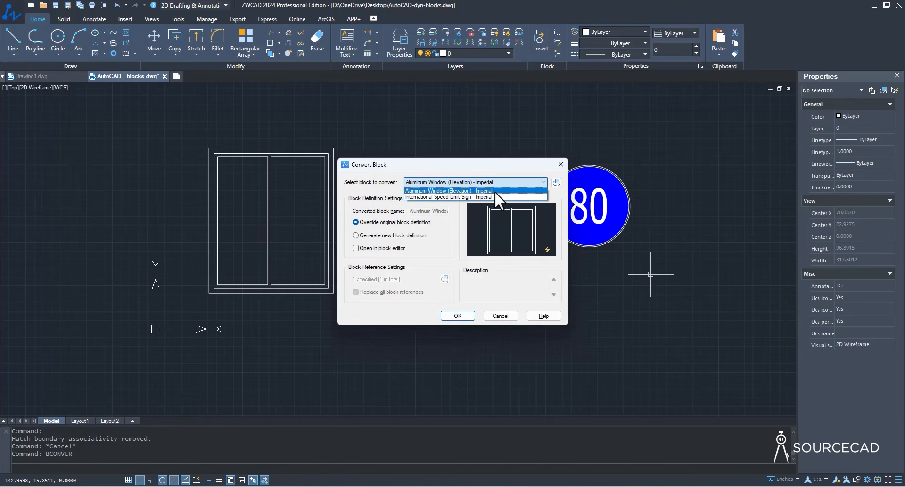
left_click(415, 190)
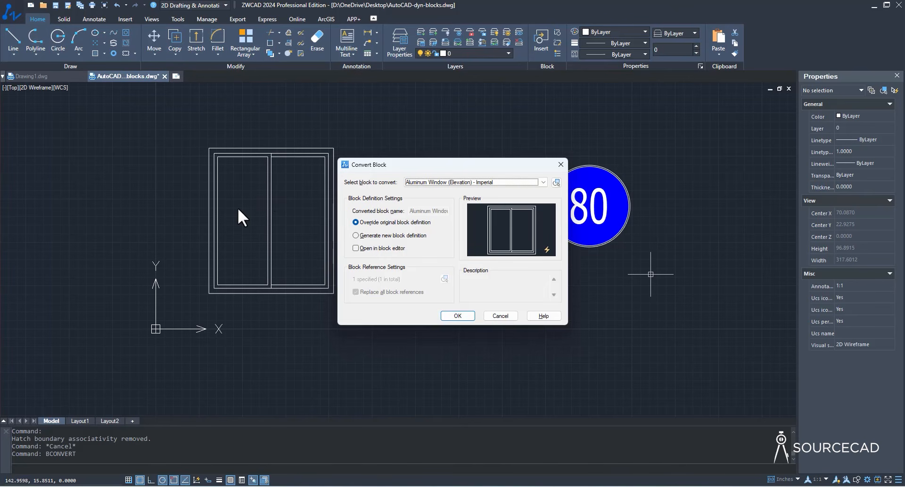
left_click(456, 316)
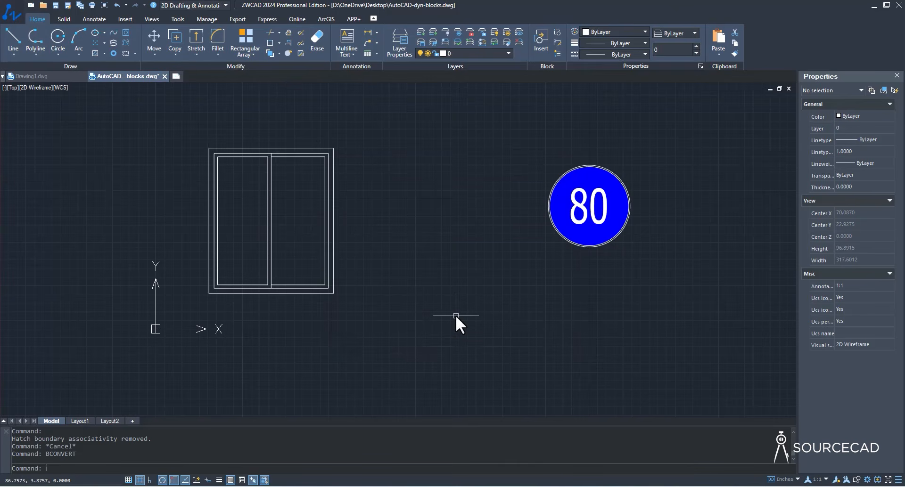
Open the aluminum window block in the Block Editor to examine its parameters and actions, and close the editor.
left_click(323, 147)
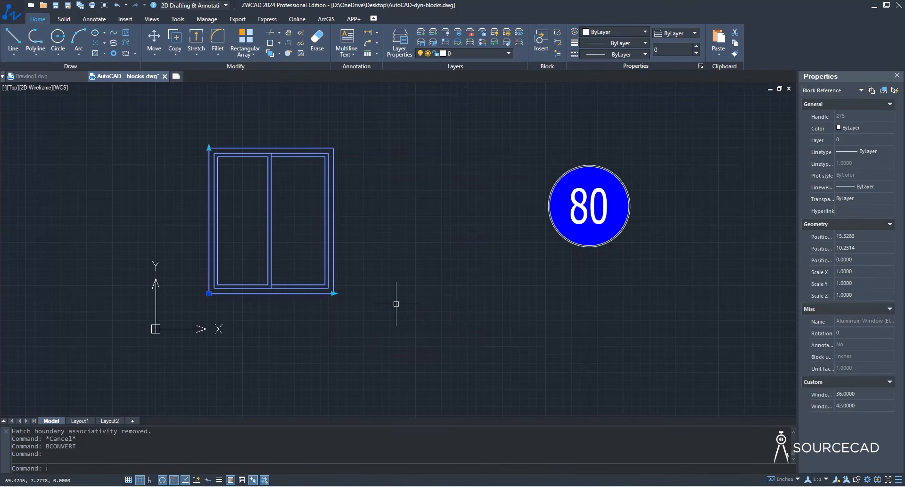
right_click(302, 175)
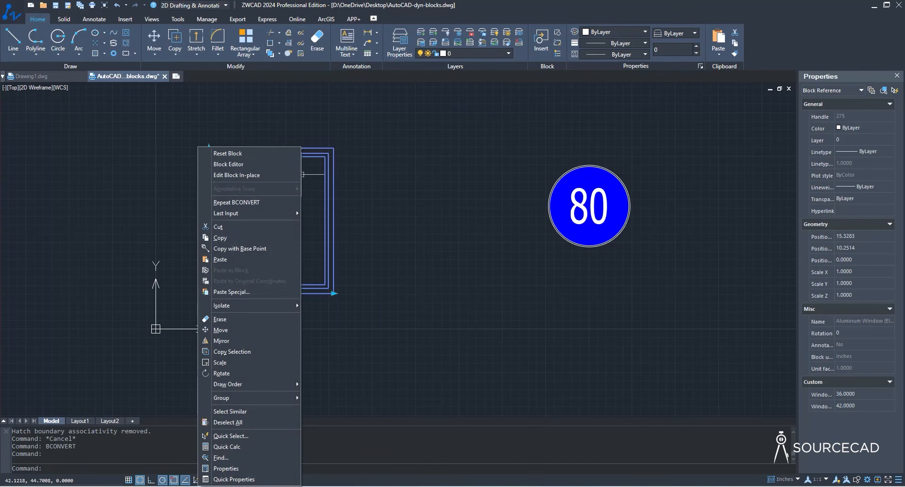
left_click(236, 165)
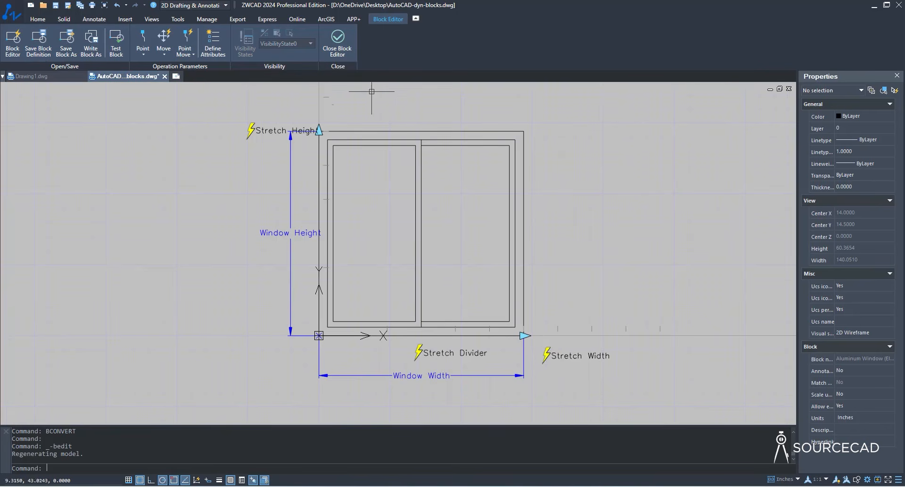
left_click(339, 35)
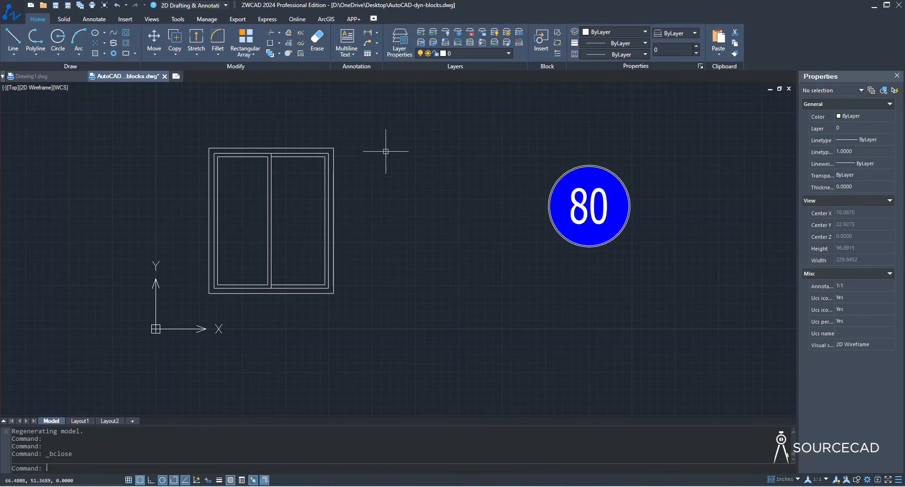
Convert the International Speed Limit Sign - Imperial block to a flexiblock while opening it in the Block Editor, and close the editor.
left_click(561, 173)
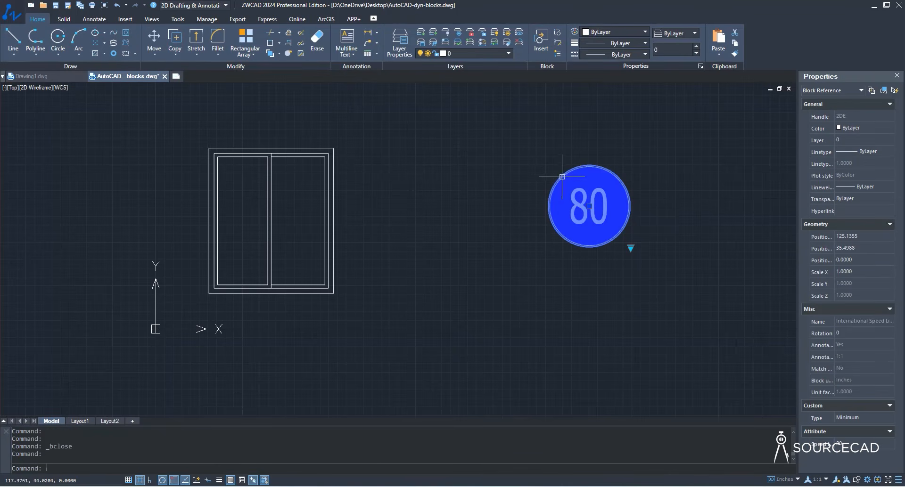
right_click(516, 169)
left_click(451, 152)
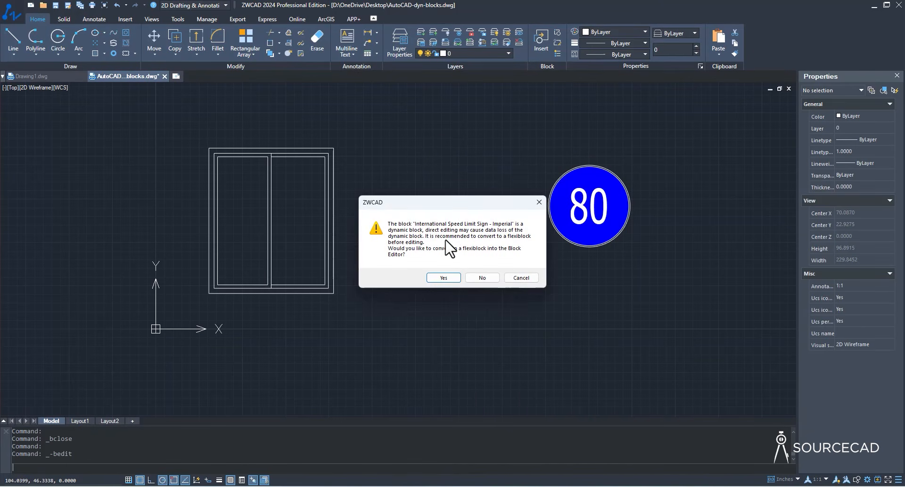
left_click(442, 278)
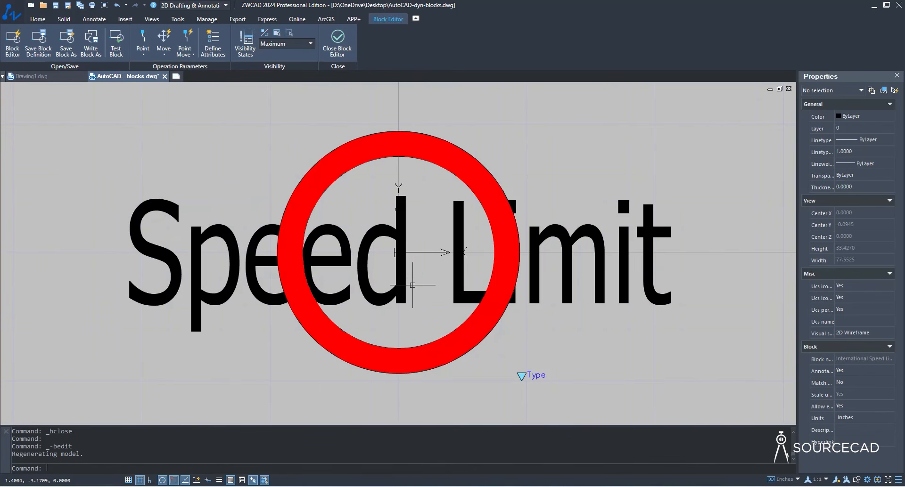
left_click(333, 38)
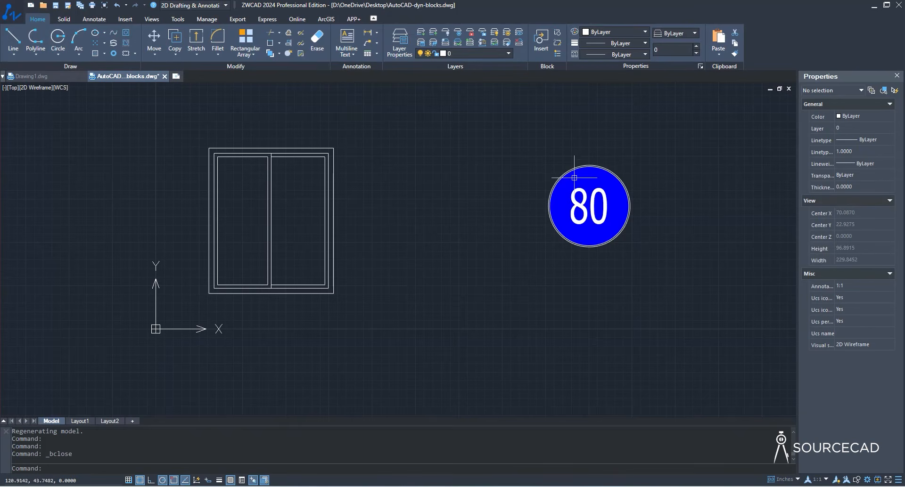
left_click(585, 167)
key("Escape")
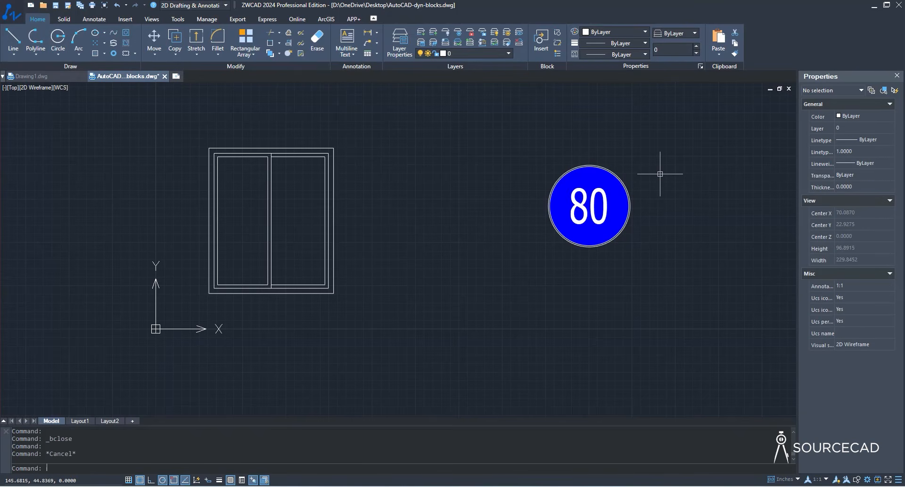